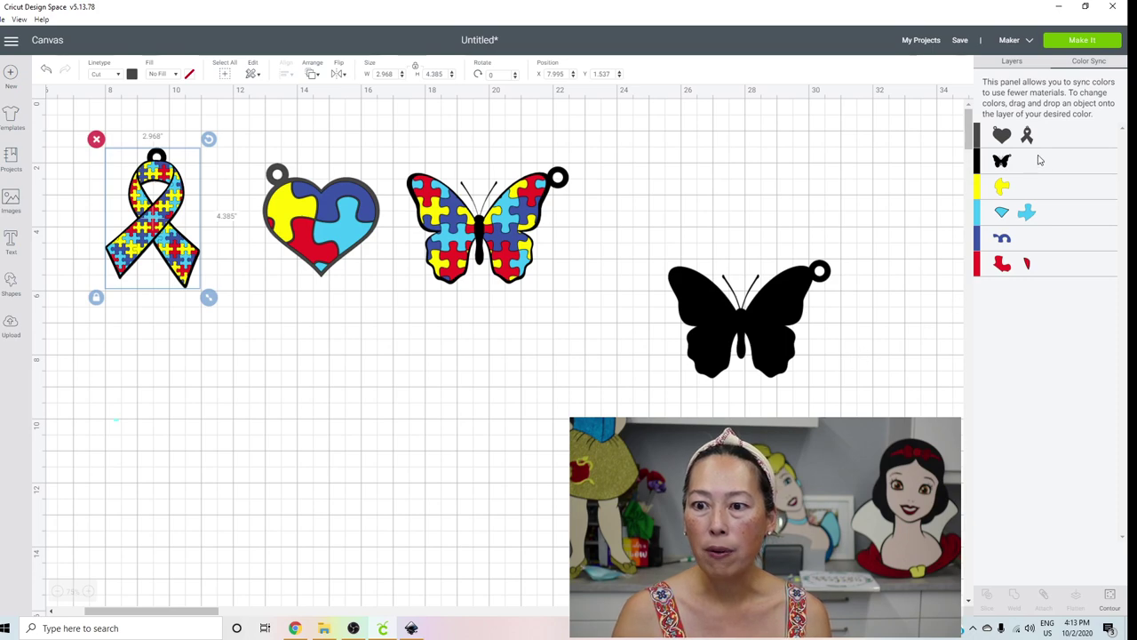
Sync the dark grey heart and ribbon backings to the butterfly's black colour and open the project's mat preview.
mouse_move(1026, 142)
mouse_down()
mouse_move(1011, 140)
mouse_move(1020, 166)
mouse_move(1043, 132)
mouse_move(1045, 142)
mouse_up()
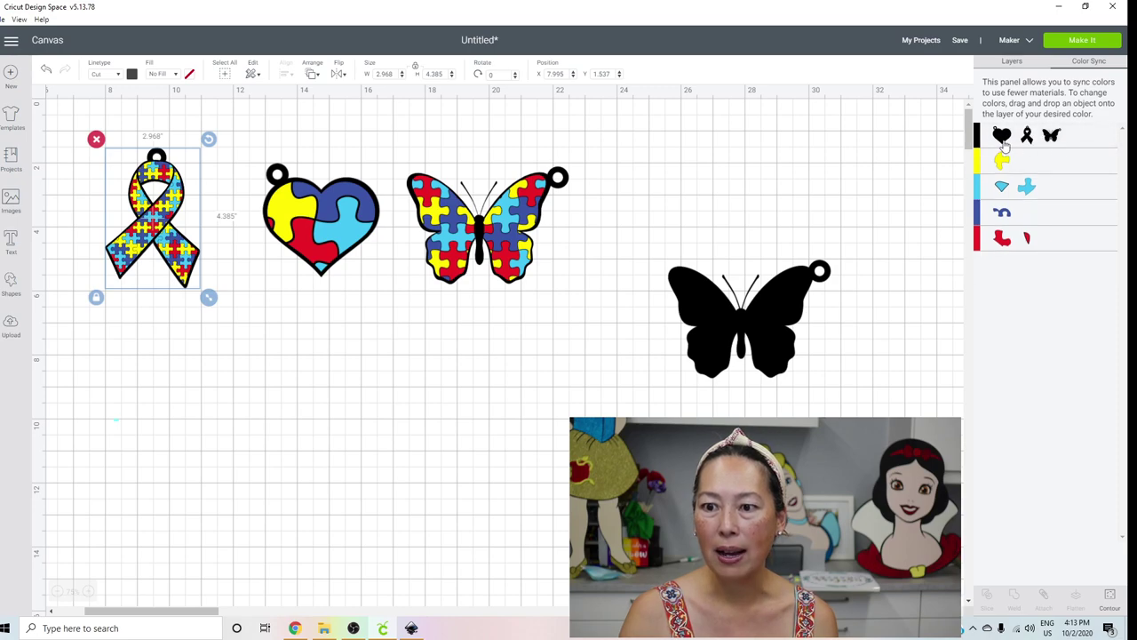
click(1081, 40)
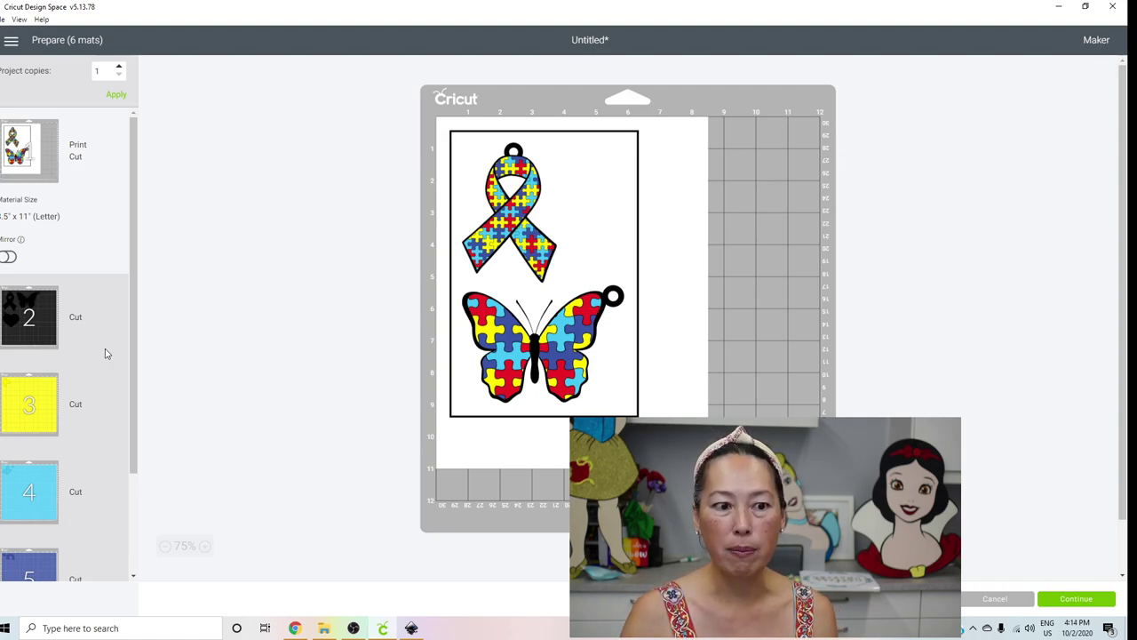
Examine the shapes on the black, yellow, light blue, dark blue and red cut mats, and return to the print mat.
click(36, 322)
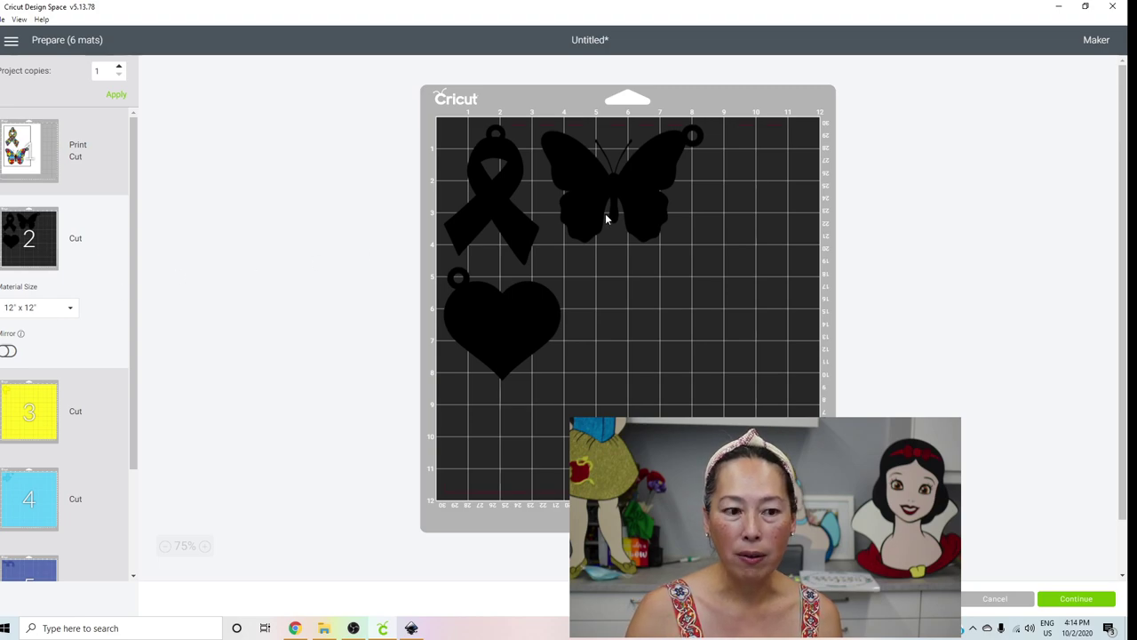
click(7, 416)
click(37, 493)
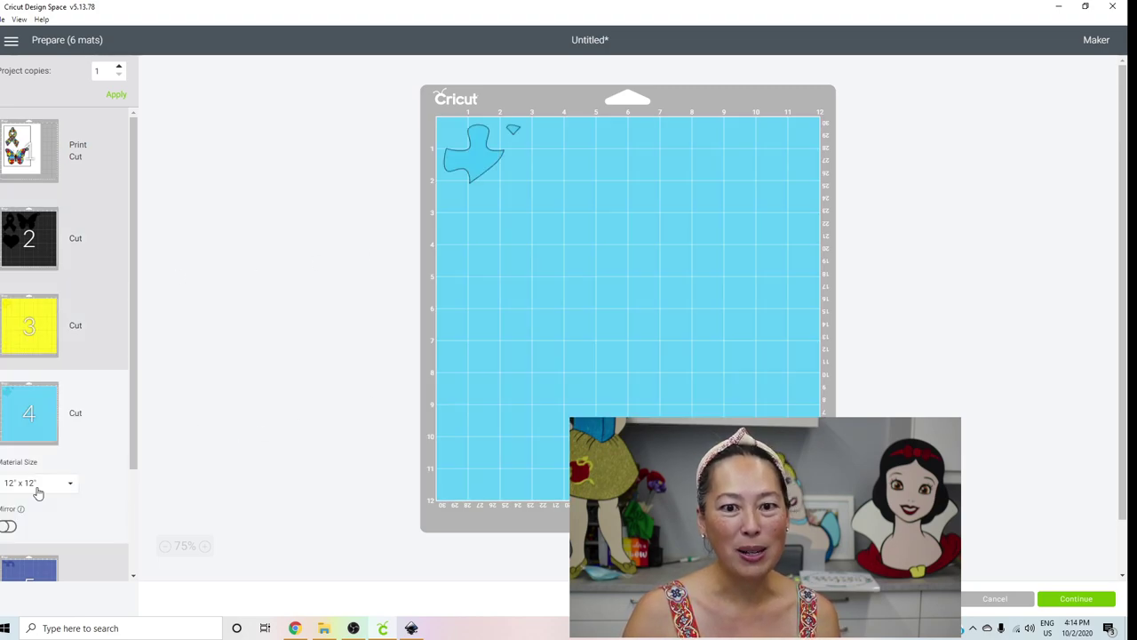
scroll(485, 170, down, 1)
scroll(488, 162, up, 1)
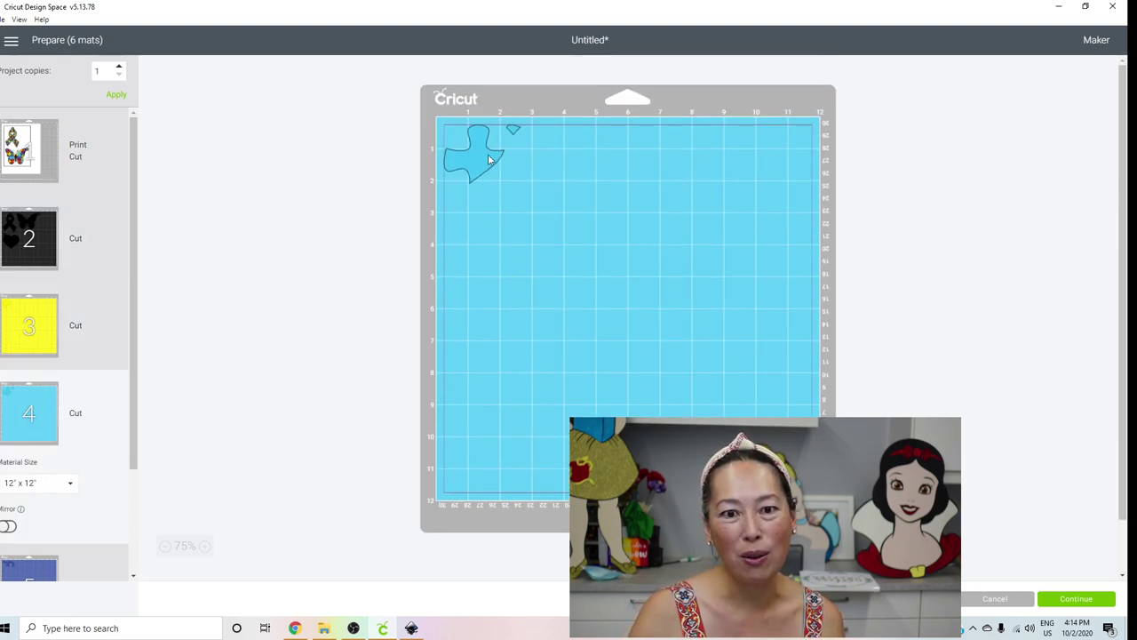
scroll(89, 391, down, 2)
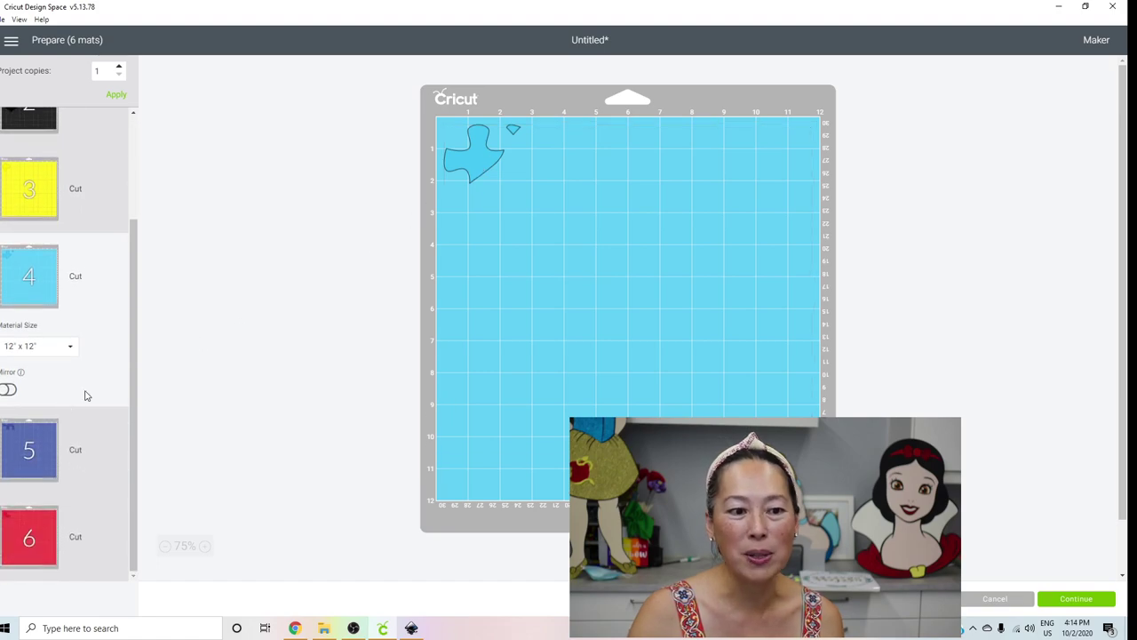
click(39, 451)
click(35, 550)
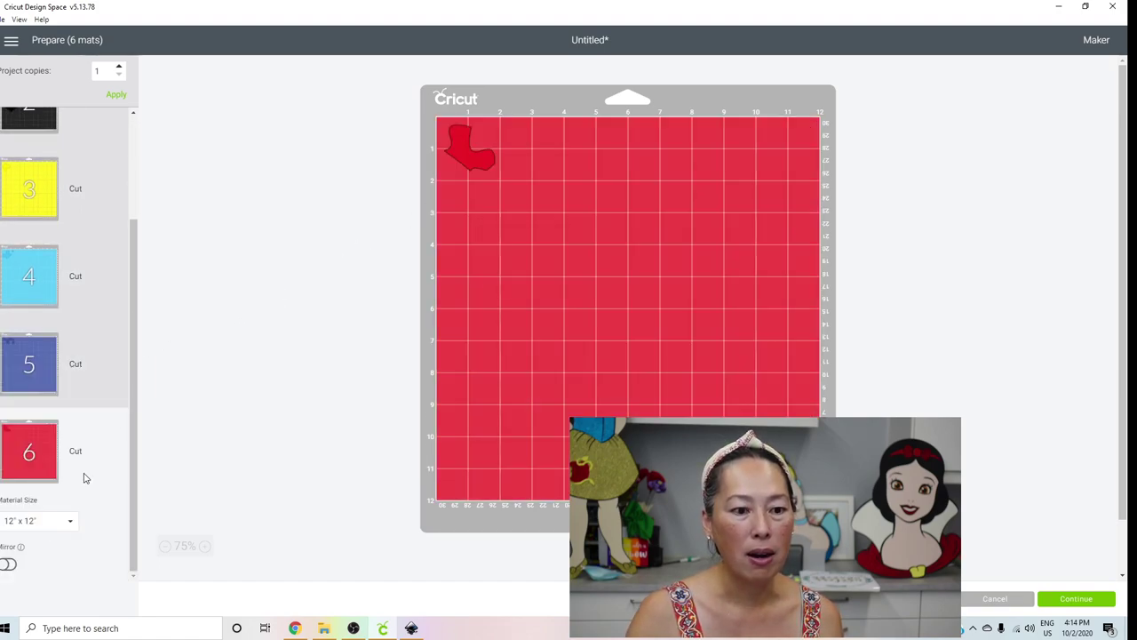
scroll(85, 478, up, 2)
click(19, 162)
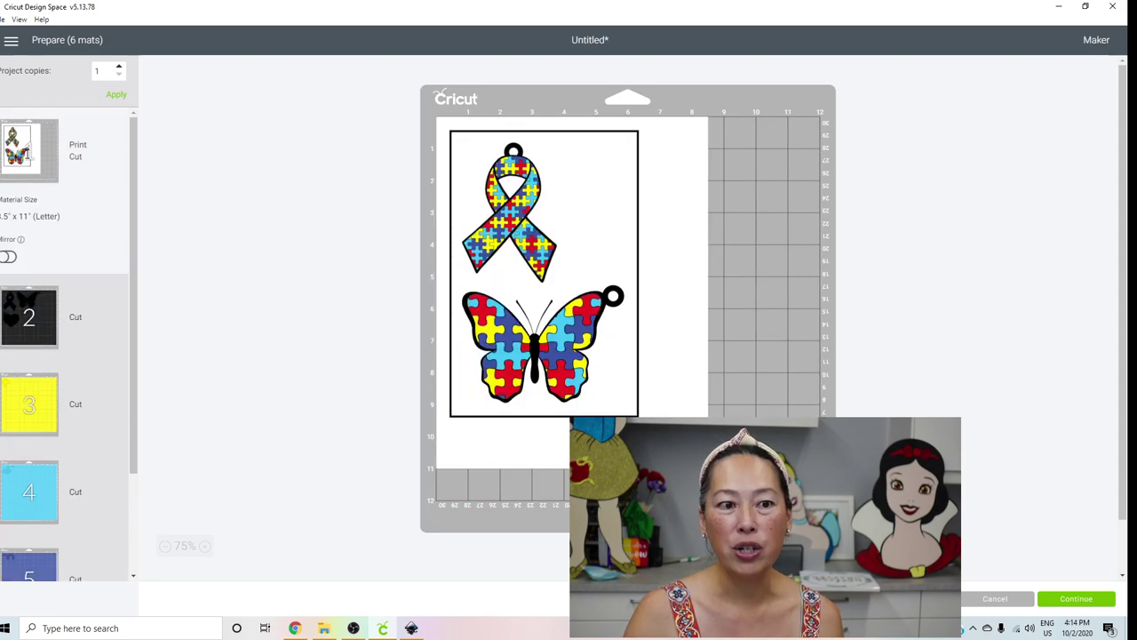
Continue to the make stage and open the print setup for the ribbon and butterfly print mat.
click(1086, 602)
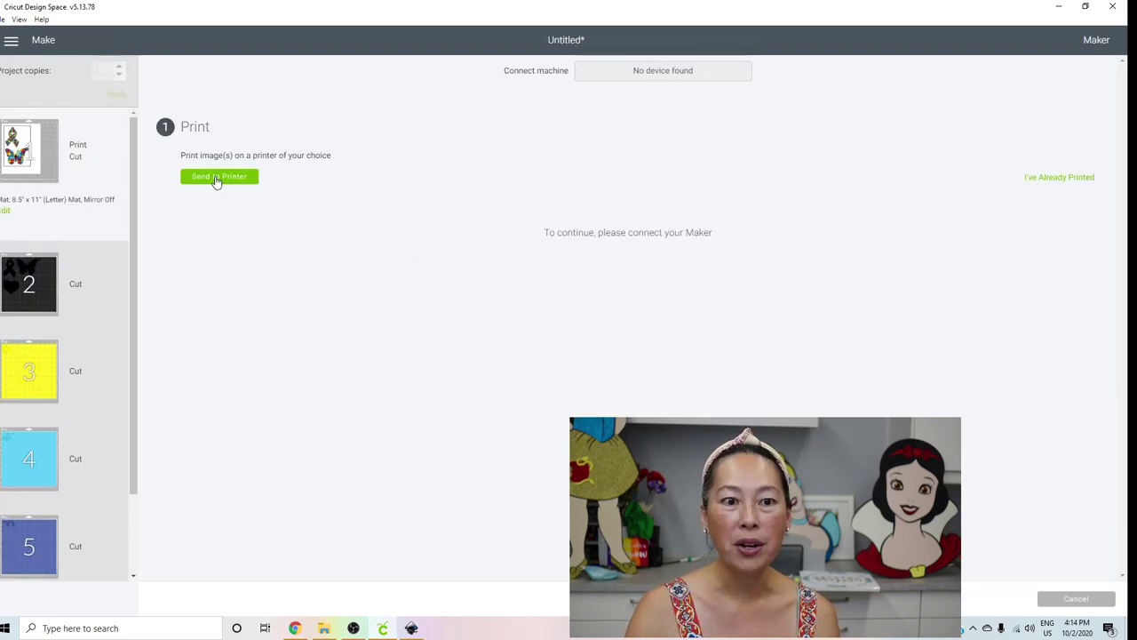
click(219, 177)
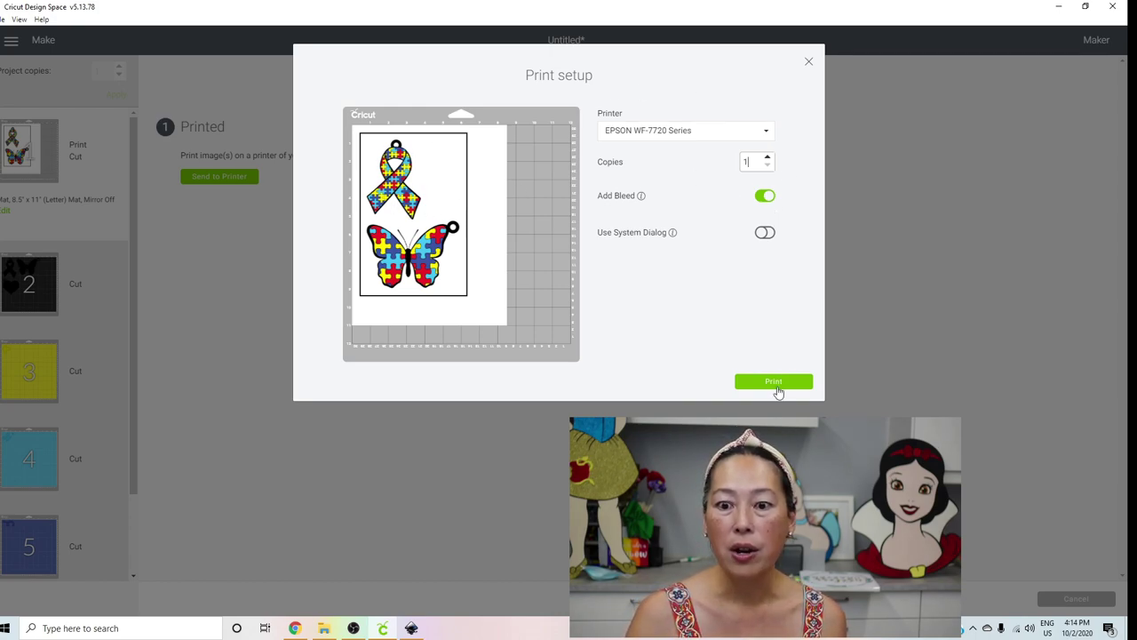
click(987, 337)
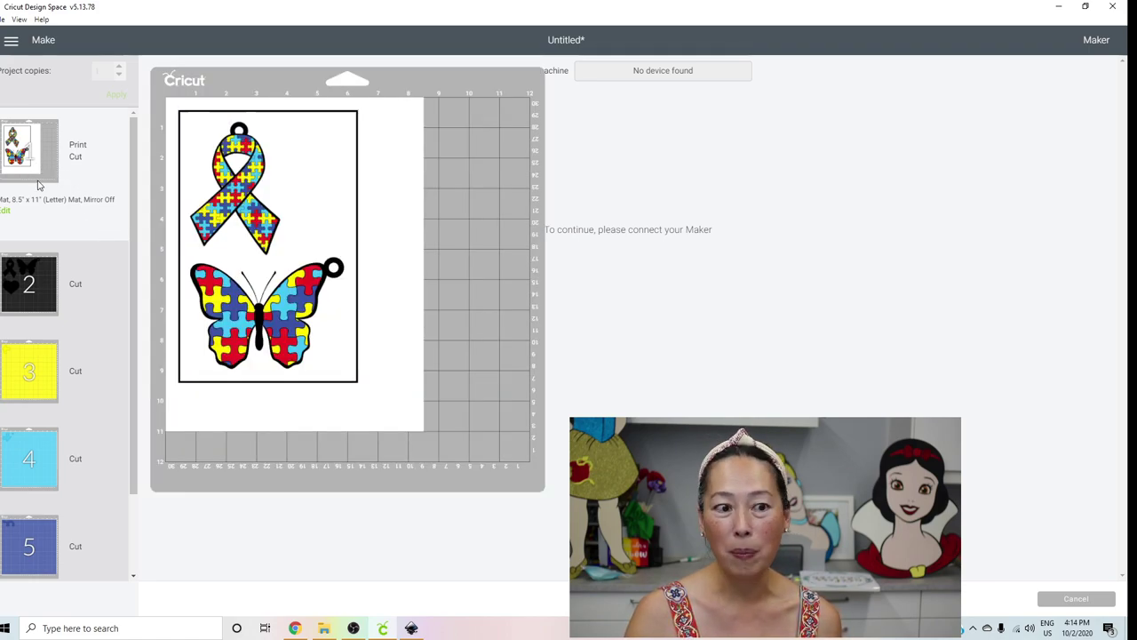
View the black cut mat in the make stage and return to the print mat.
click(88, 282)
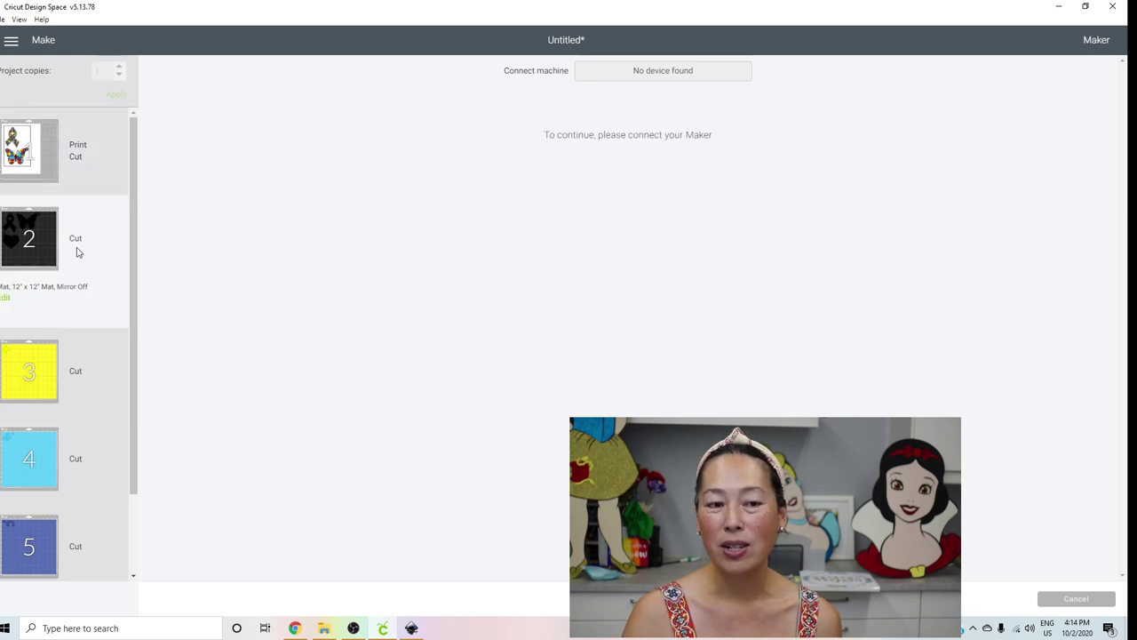
mouse_move(40, 249)
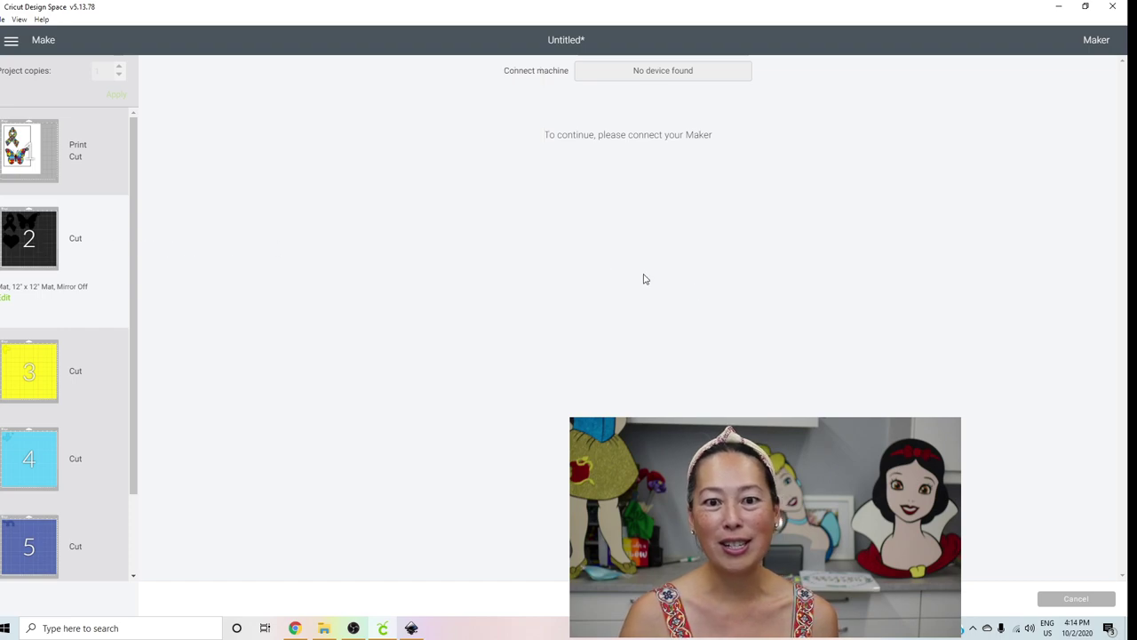
click(96, 168)
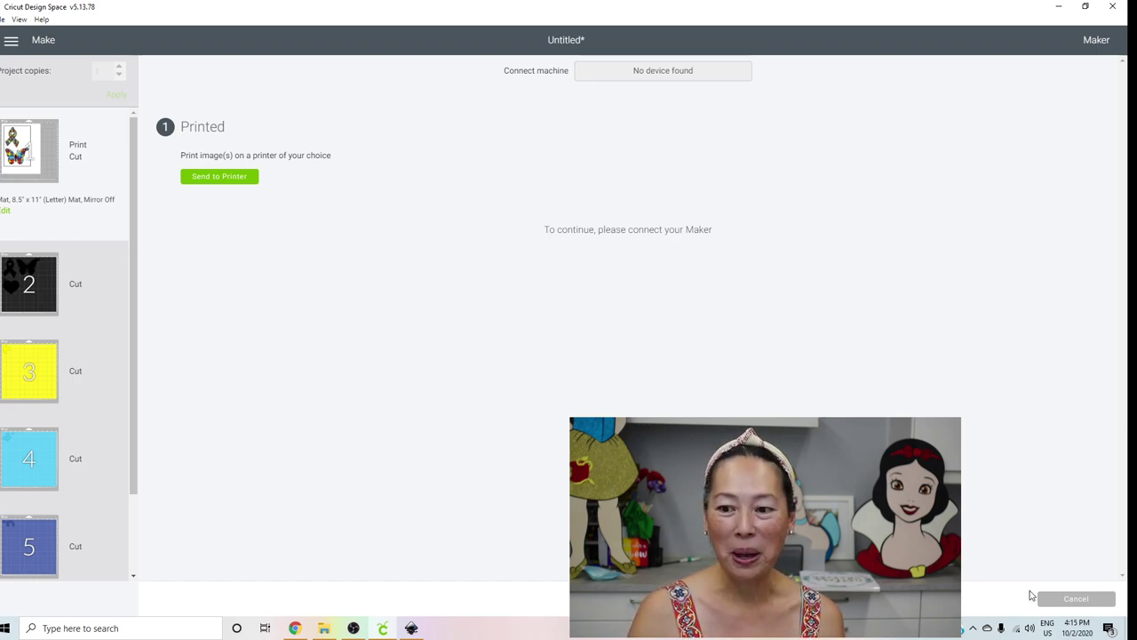
Cancel the cut, confirm the cancellation, and leave the mat preview for the design canvas.
click(1059, 600)
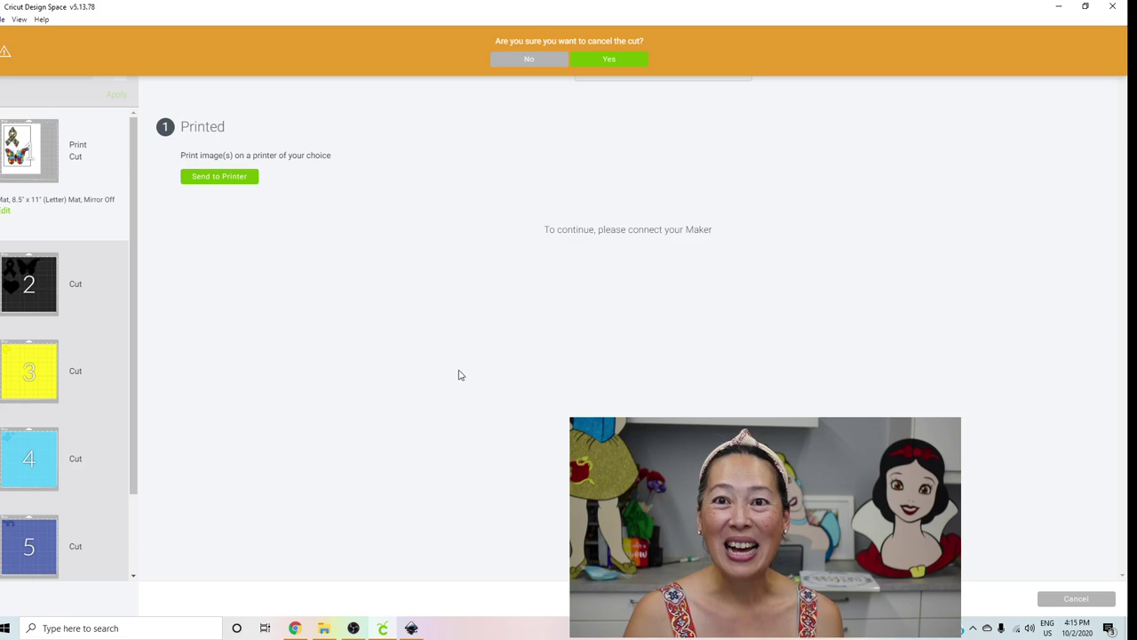
click(591, 60)
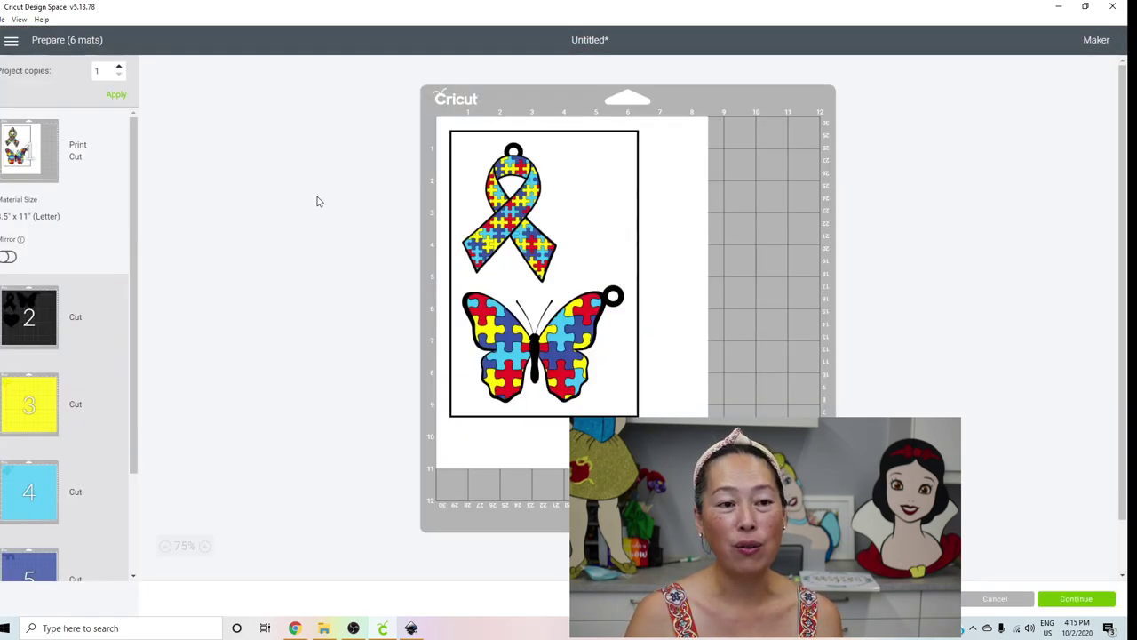
click(999, 602)
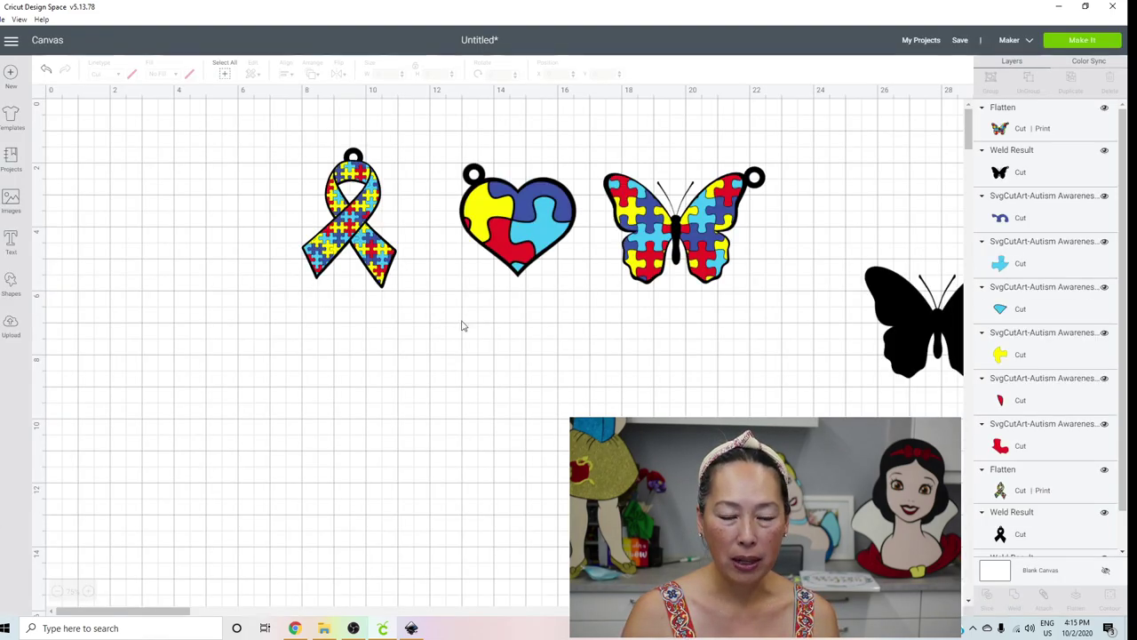
Switch to Inkscape, leave the empty text frame, and maximize the window.
click(412, 628)
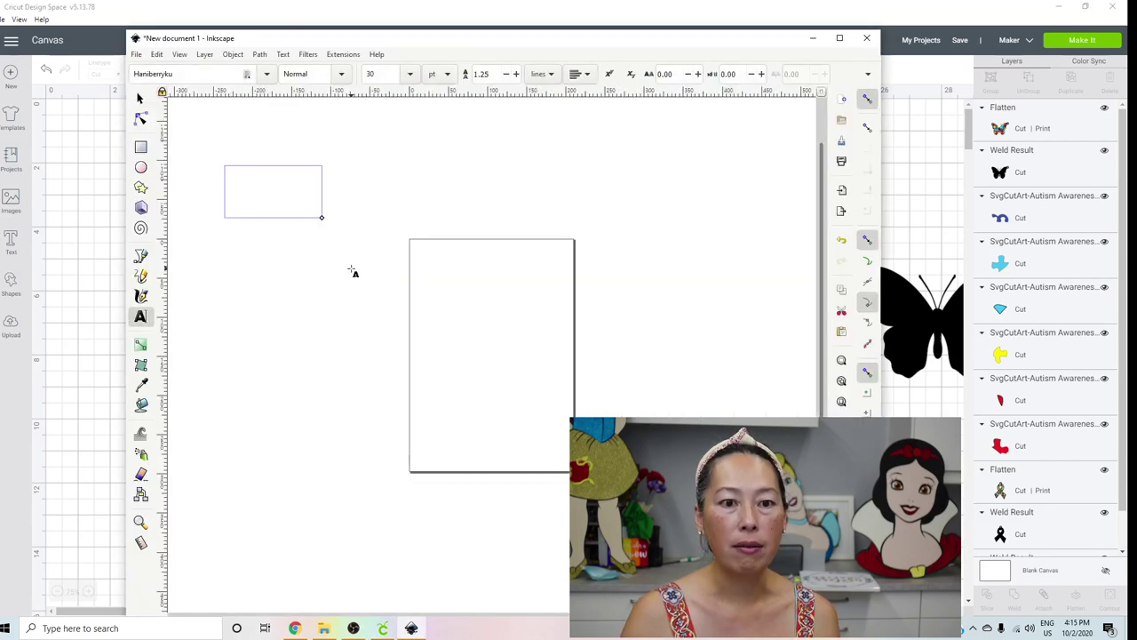
click(139, 99)
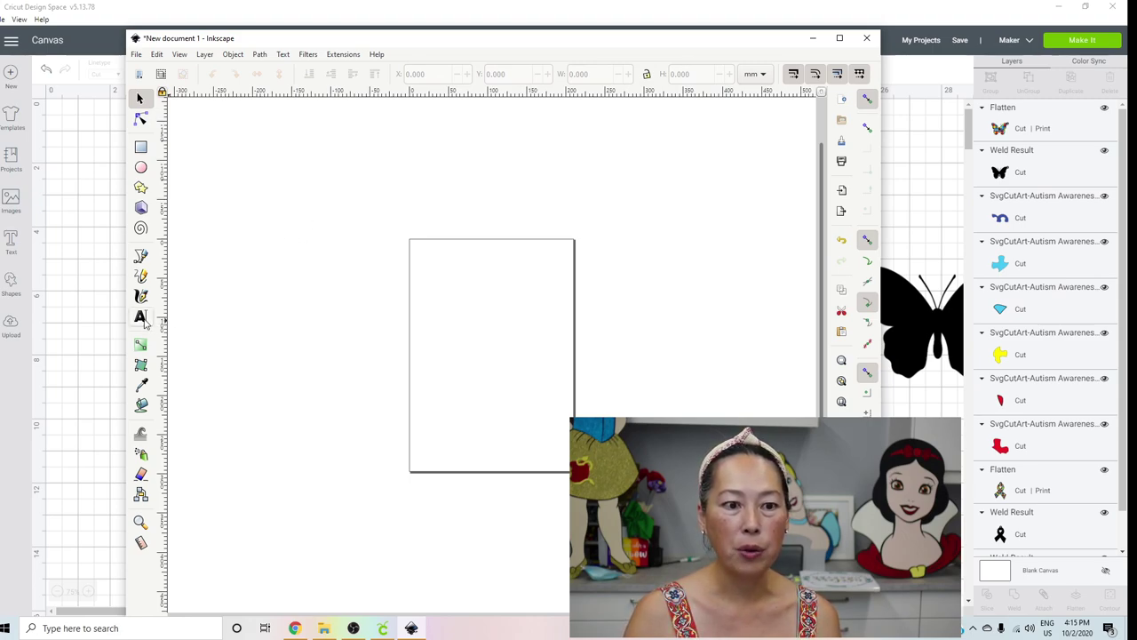
click(838, 37)
Add a wide text frame above the page reading "happy birthday" in the STYLUS font, with a large gap between the words.
click(5, 282)
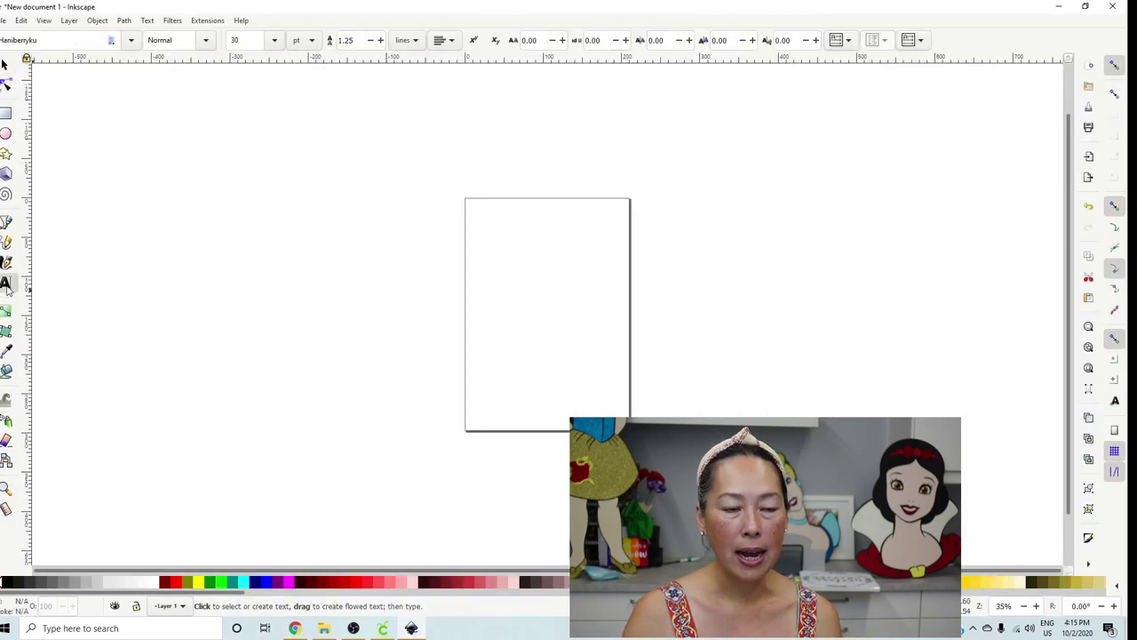
click(130, 40)
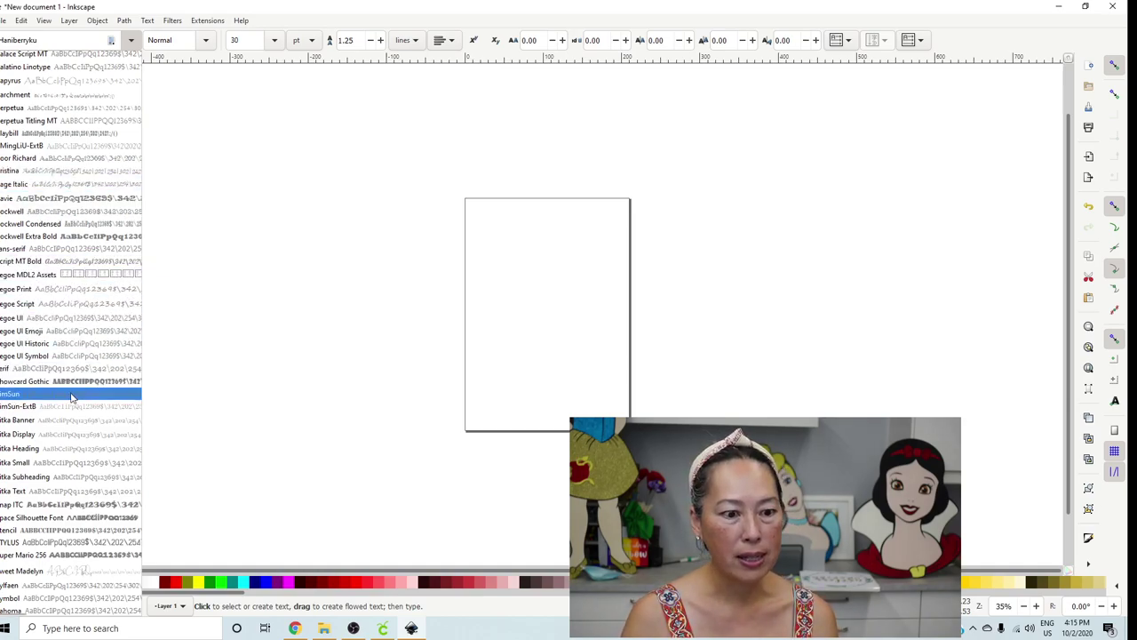
click(88, 542)
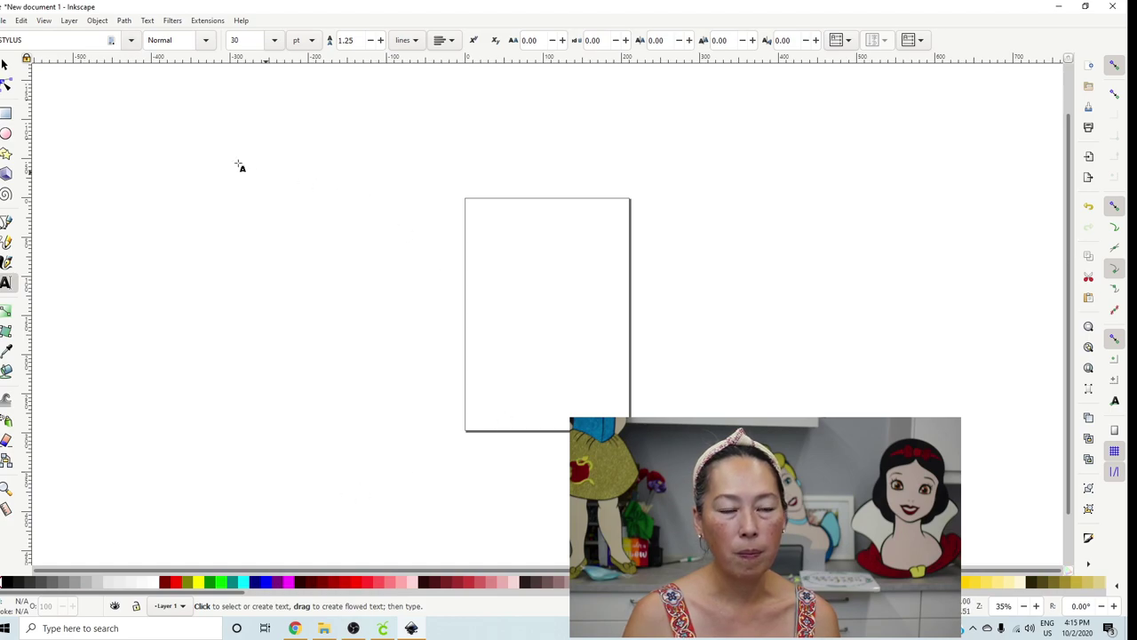
drag(176, 153, 507, 237)
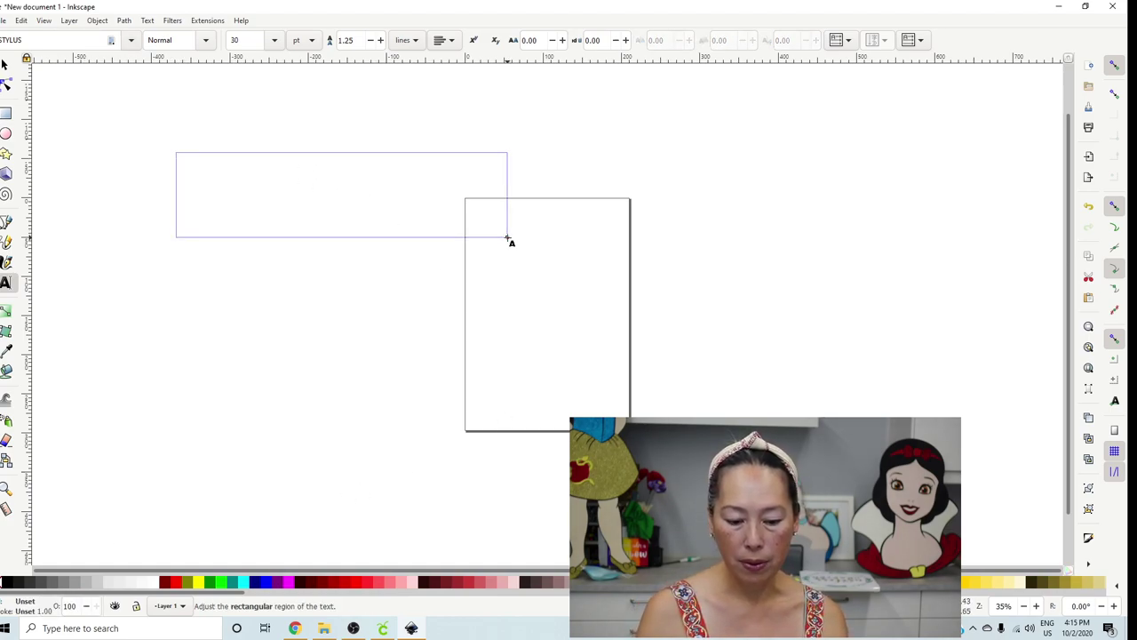
text(pop)
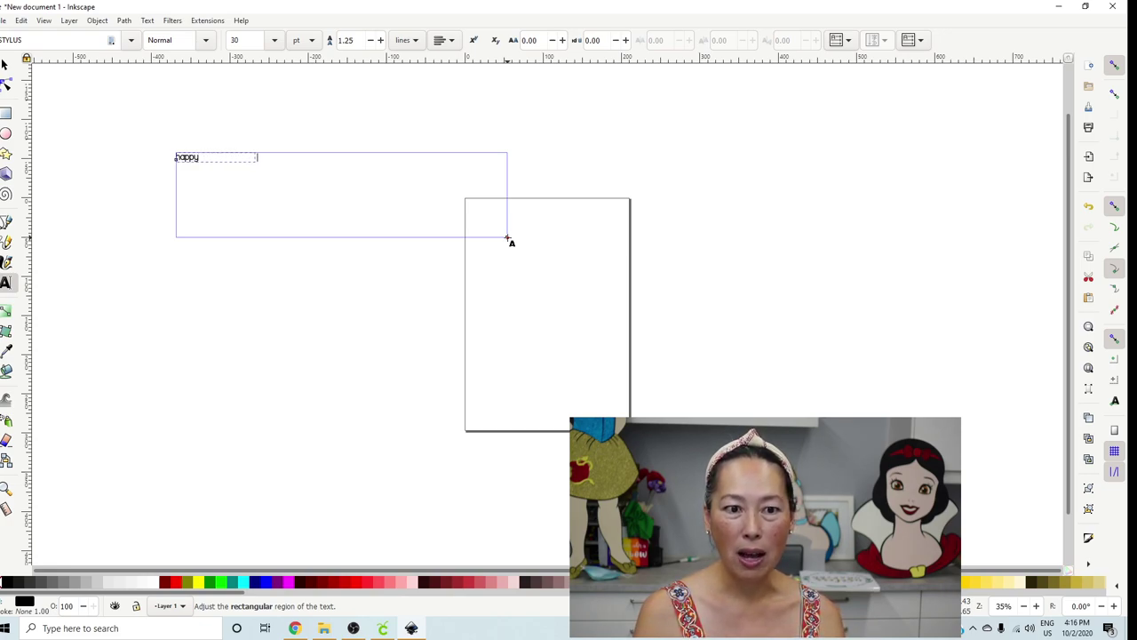
text(hday)
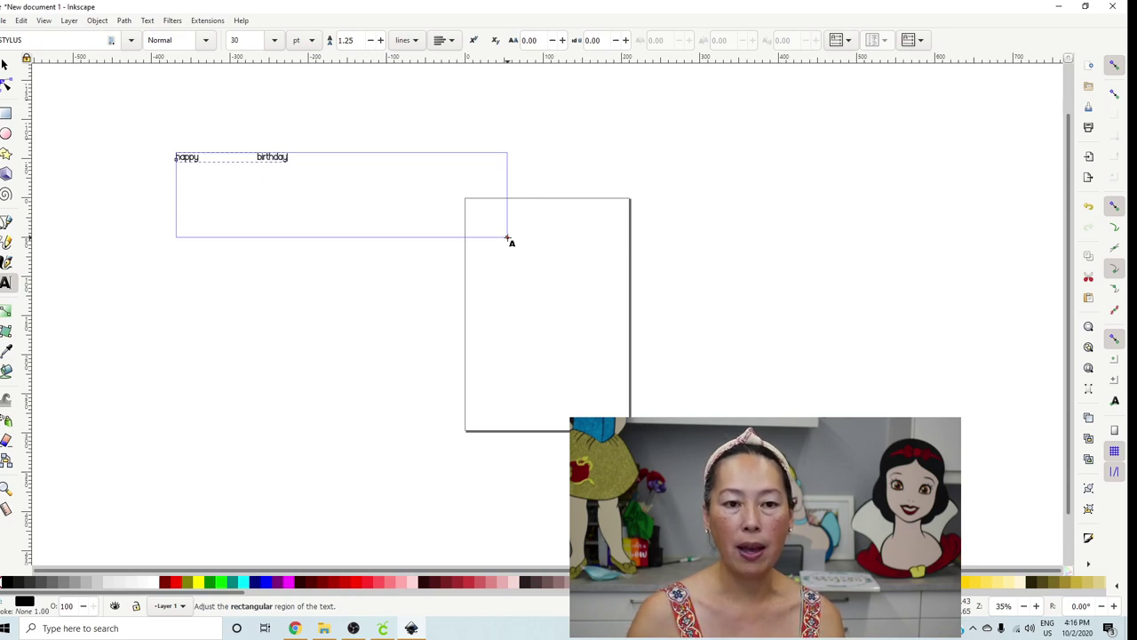
click(356, 347)
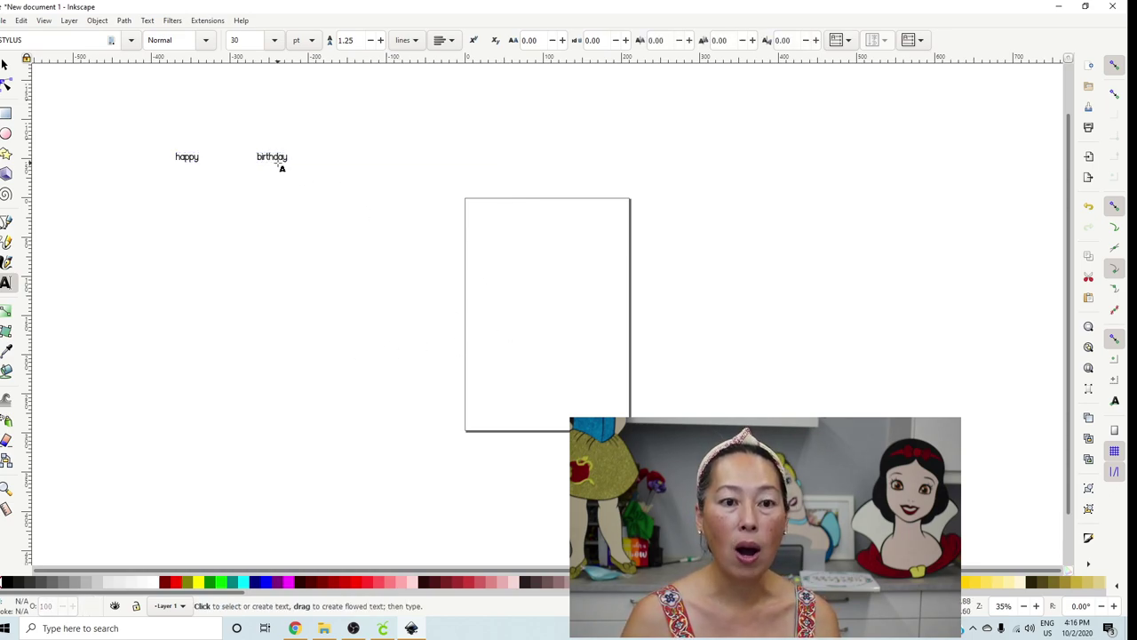
Lock the text's width-to-height ratio and enlarge it to about 800 mm wide by 67 mm high.
click(5, 65)
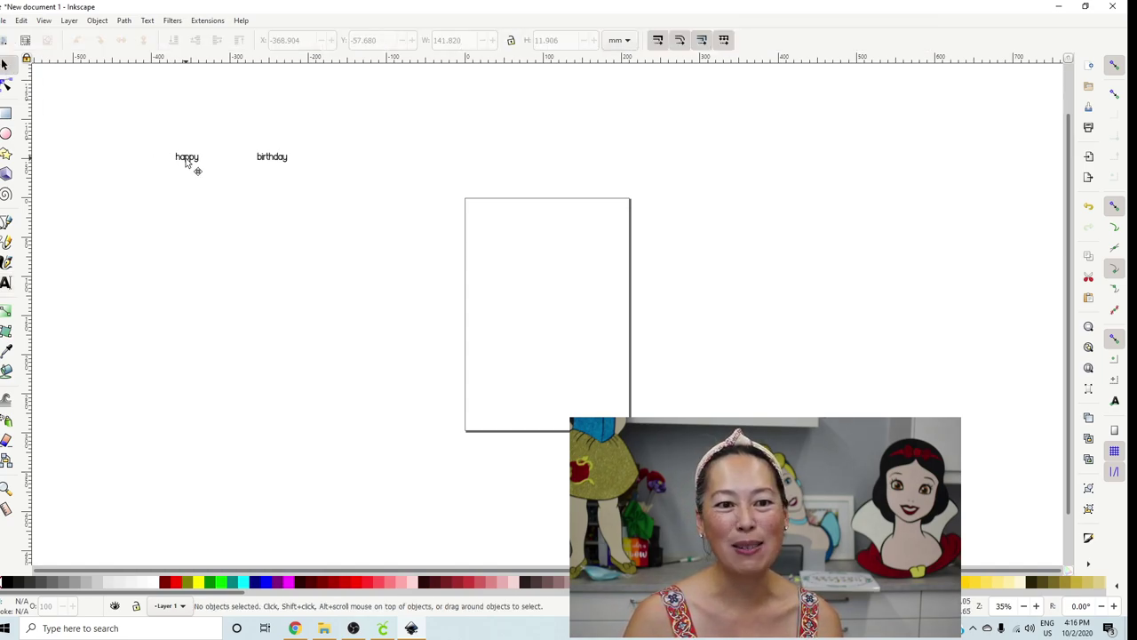
click(195, 166)
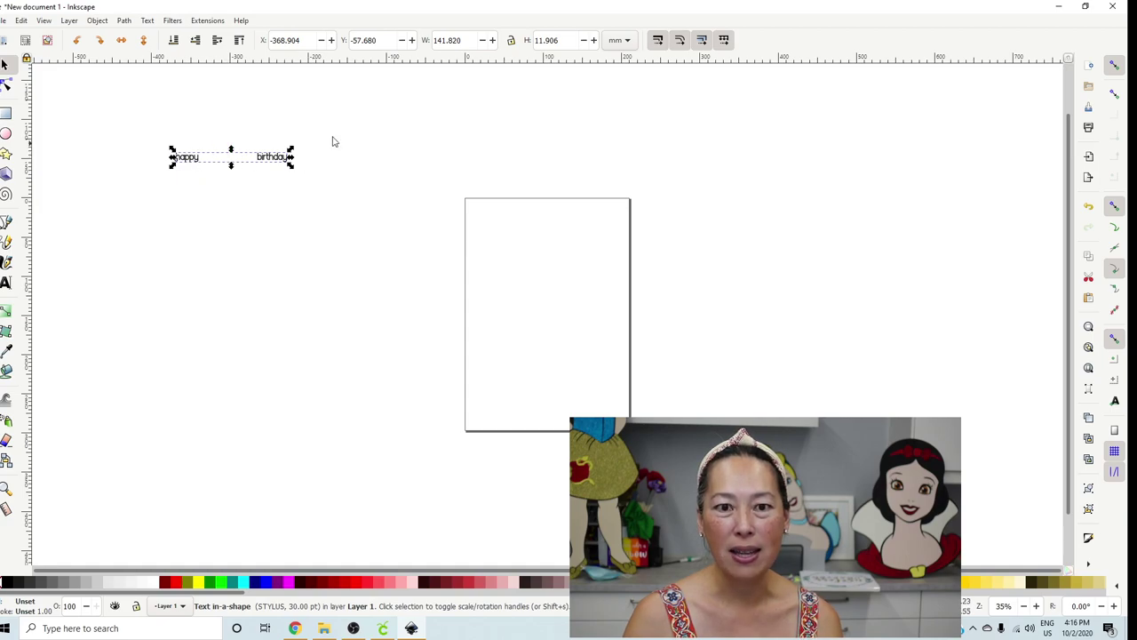
click(510, 43)
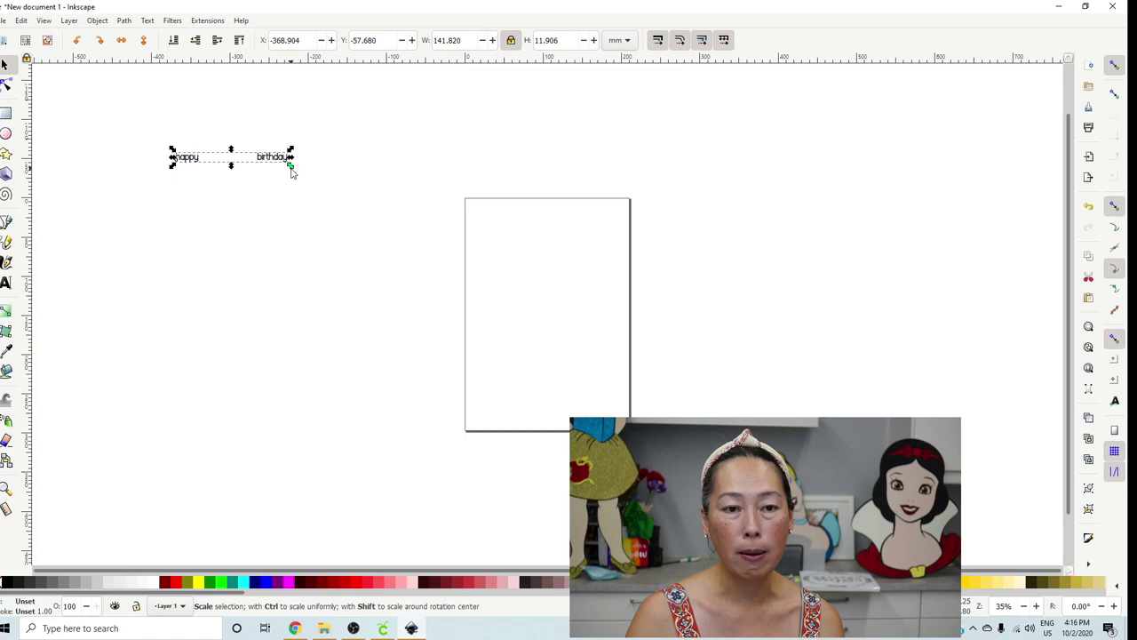
drag(293, 172, 489, 282)
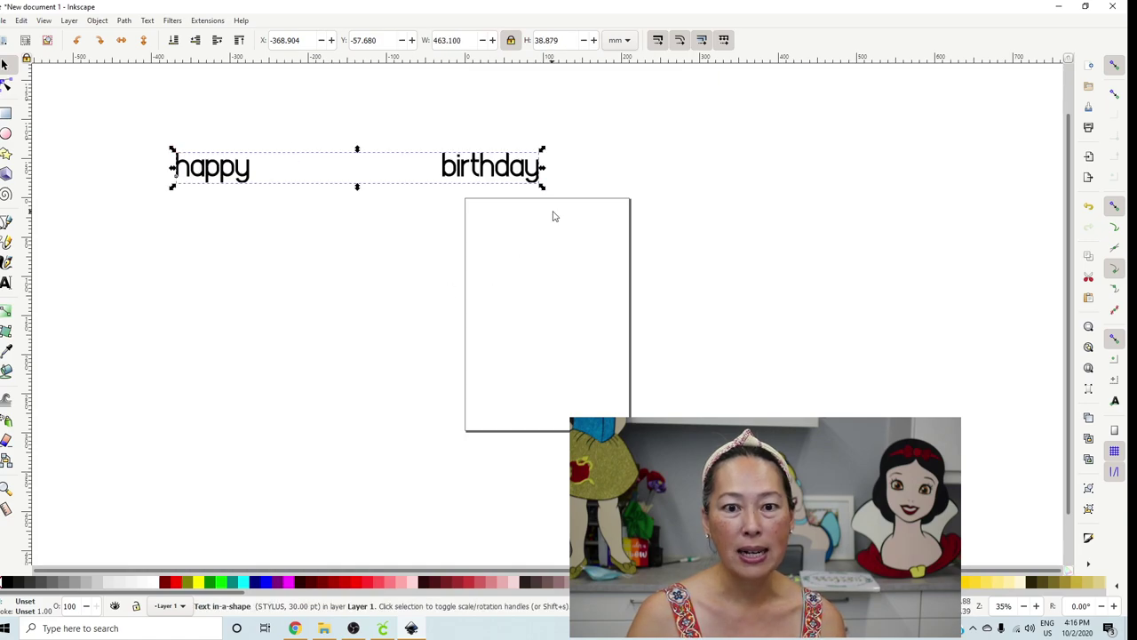
drag(540, 186, 571, 267)
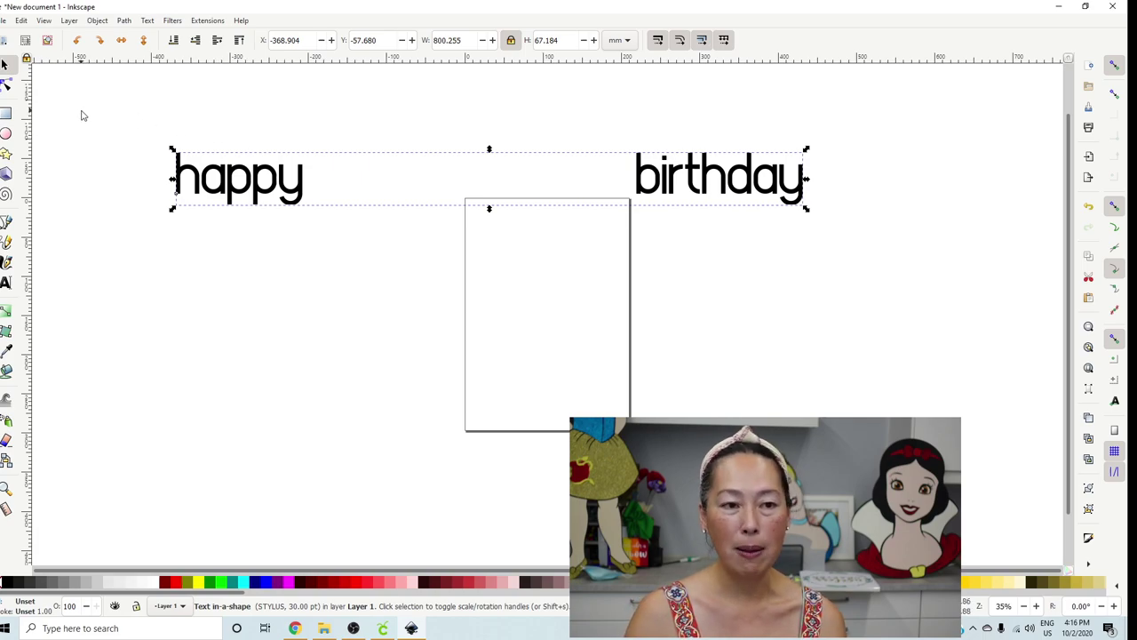
key(Escape)
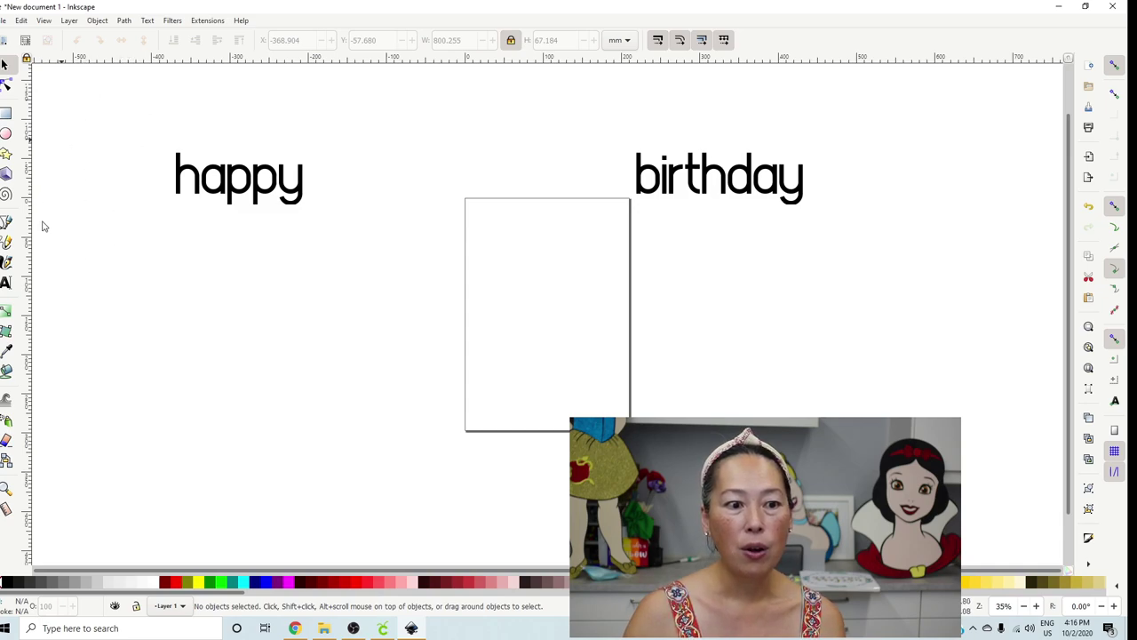
Set up the bucket fill with a bright green fill colour and a grow amount of 20 mm.
click(6, 371)
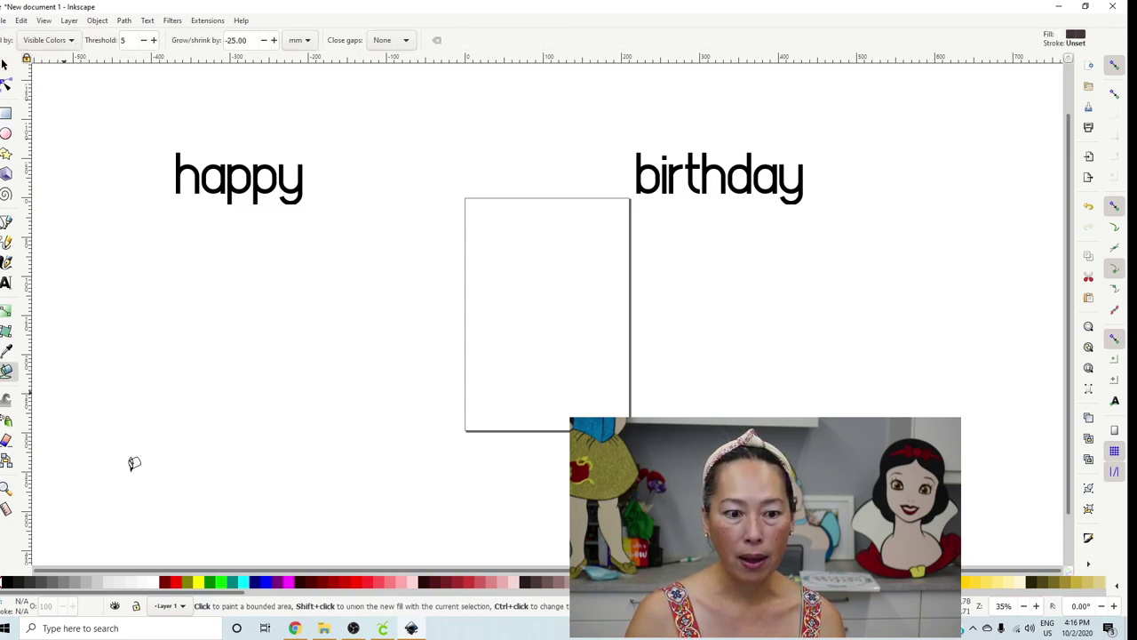
click(225, 584)
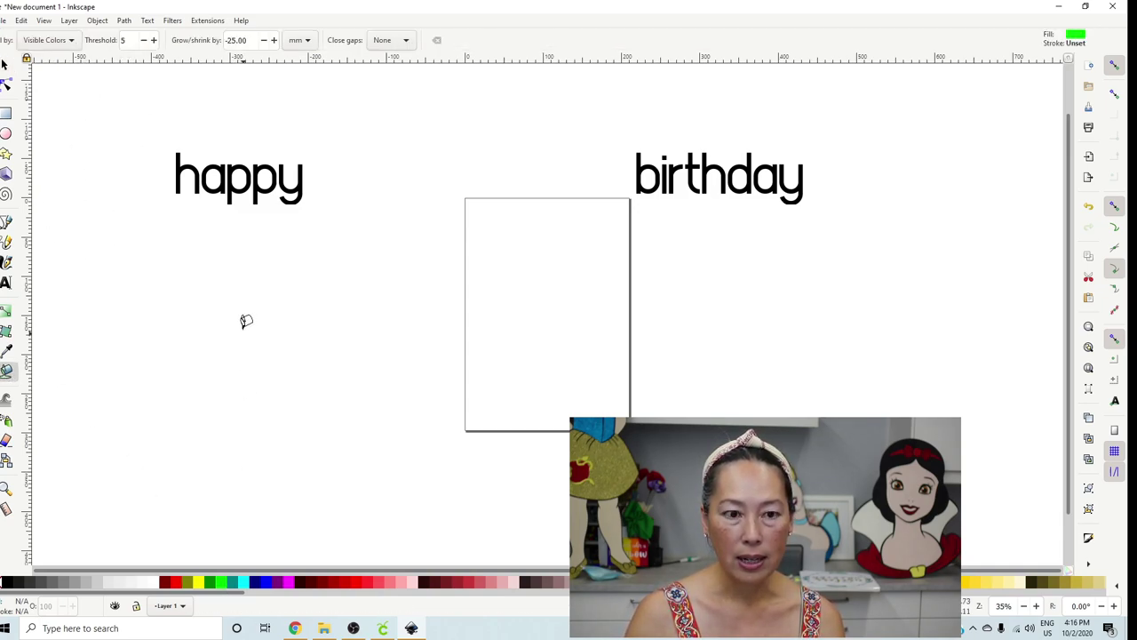
triple_click(248, 40)
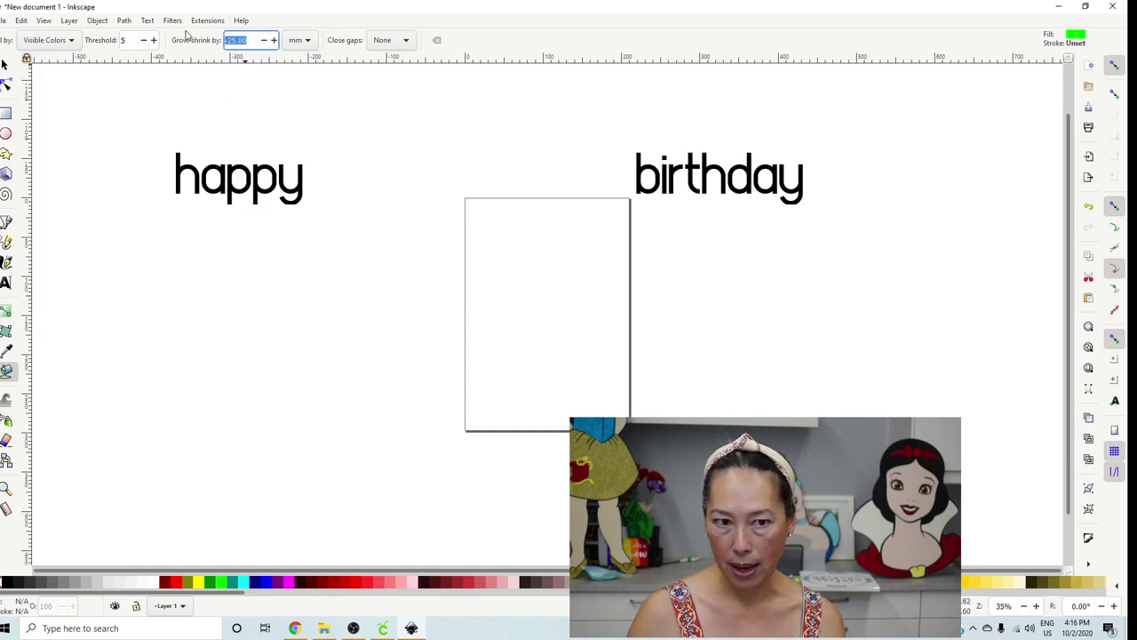
text(20)
key(Return)
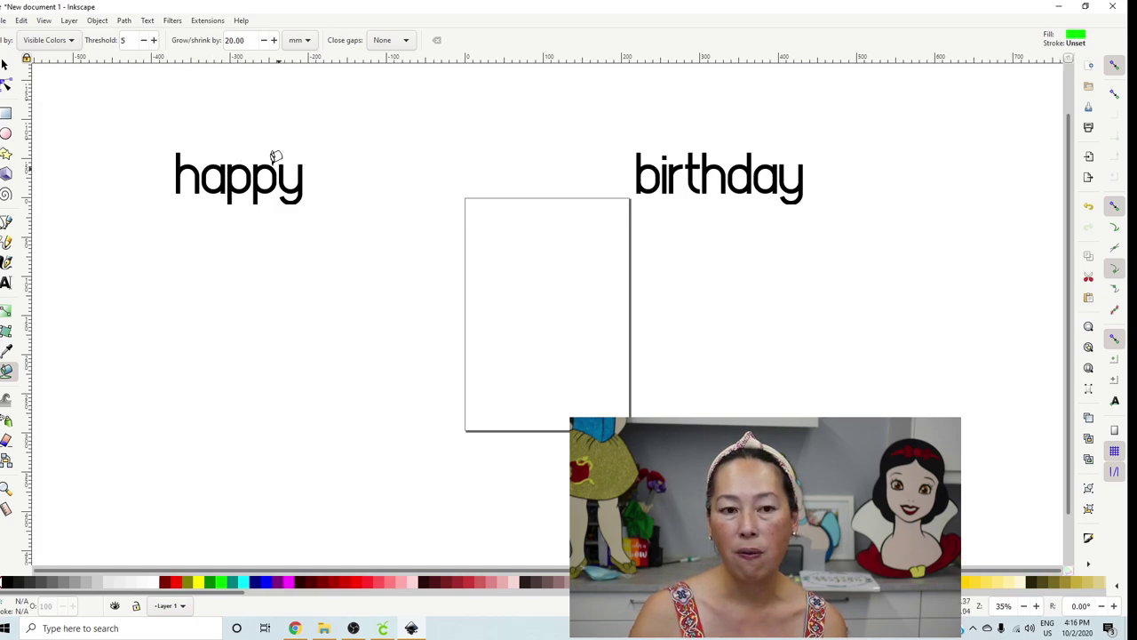
Bucket-fill each letter of "happy" with the green offset.
click(190, 160)
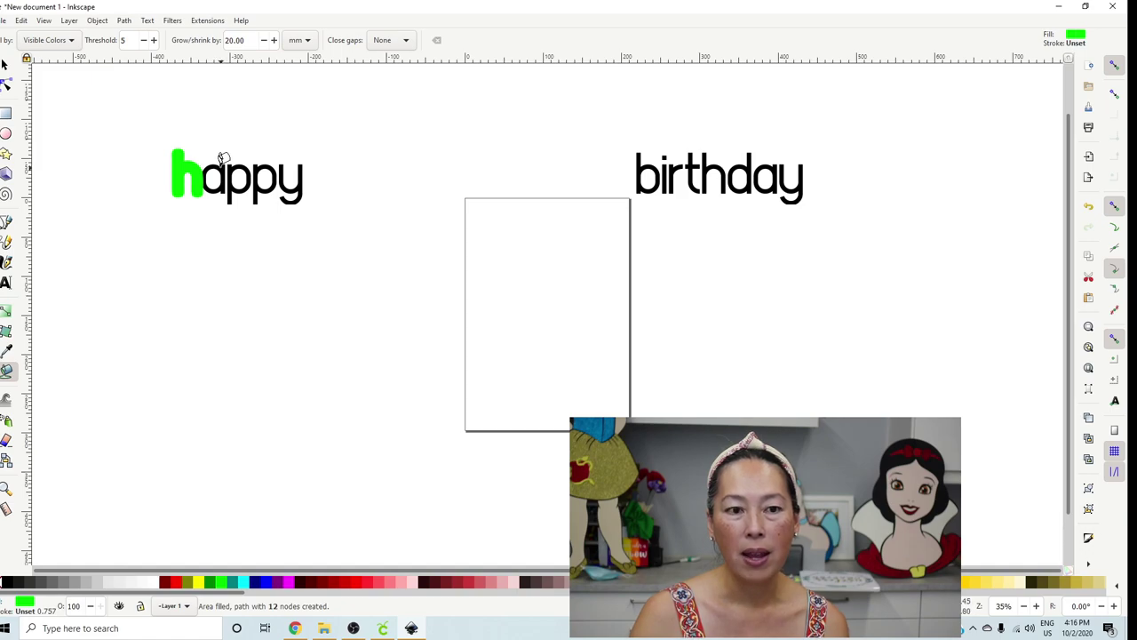
click(217, 165)
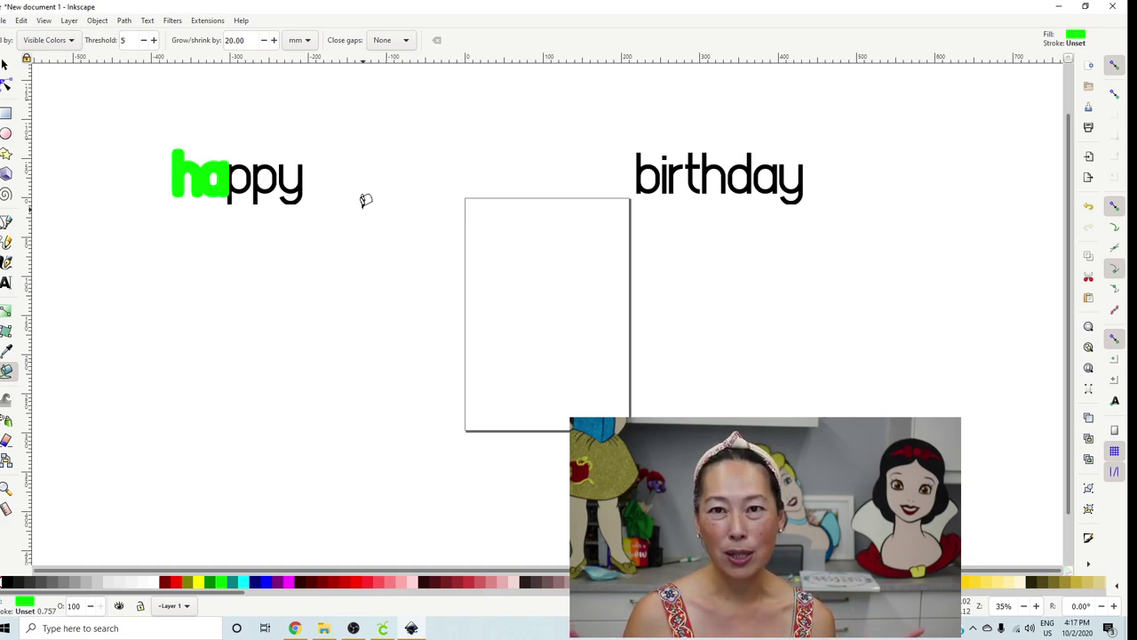
click(251, 167)
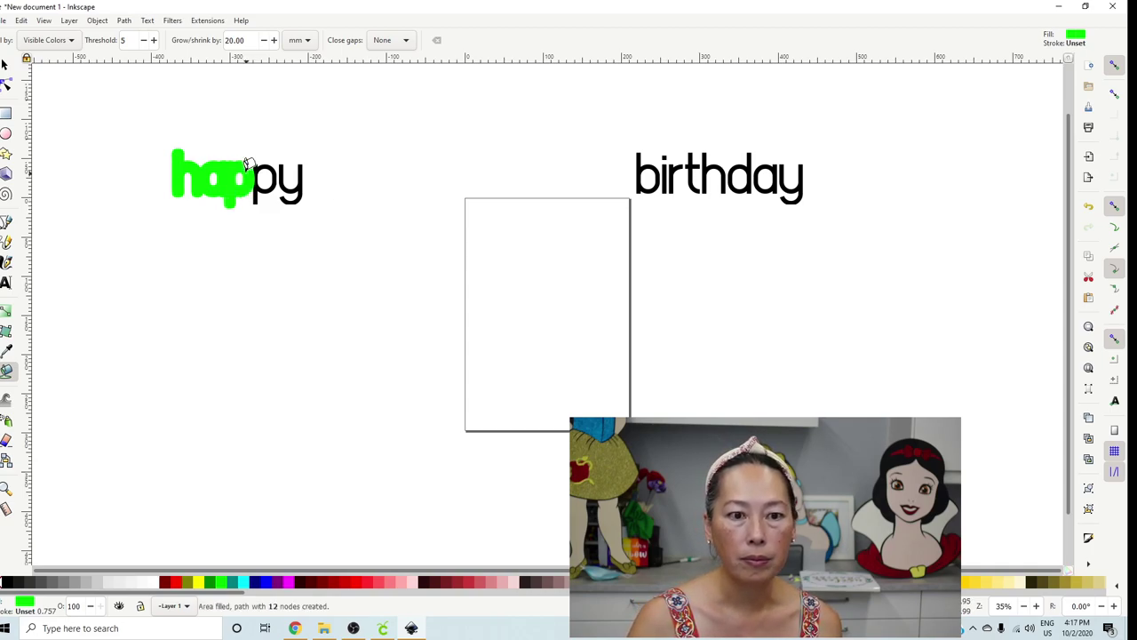
click(260, 165)
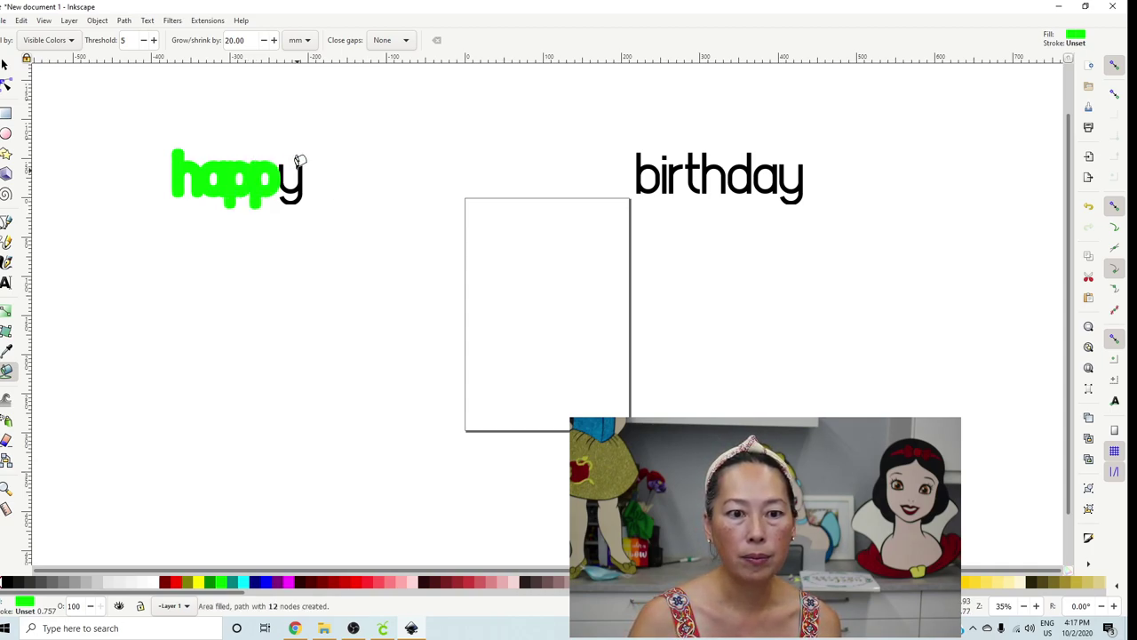
click(300, 163)
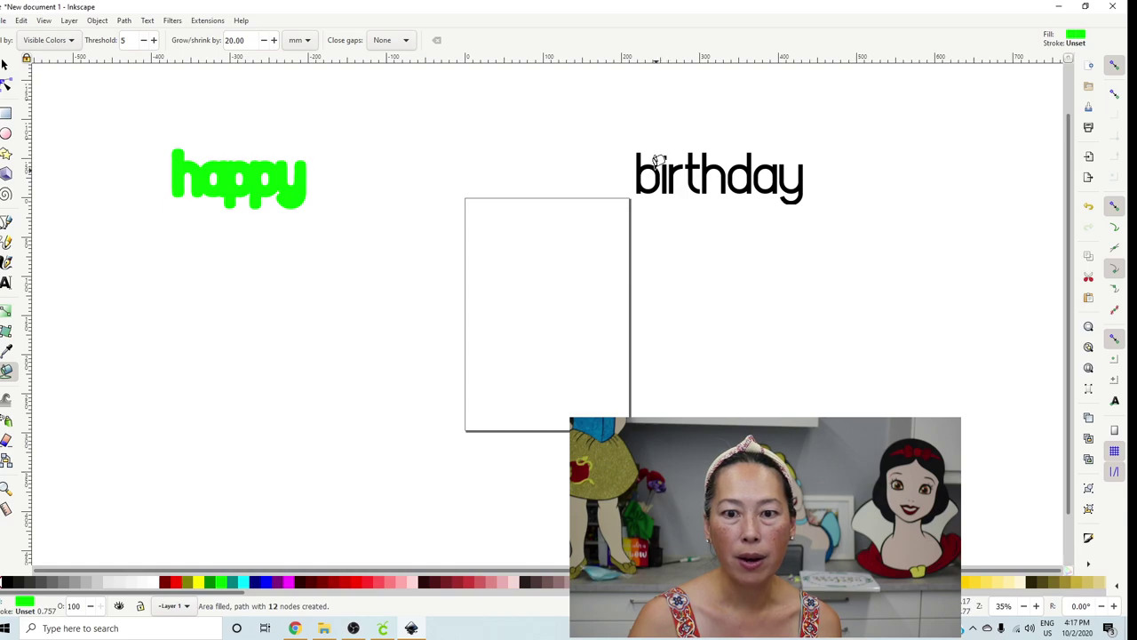
Bucket-fill the "b", the stem and dot of the "i", and the "r" of "birthday", undoing the stray partial fill on the "t".
click(655, 163)
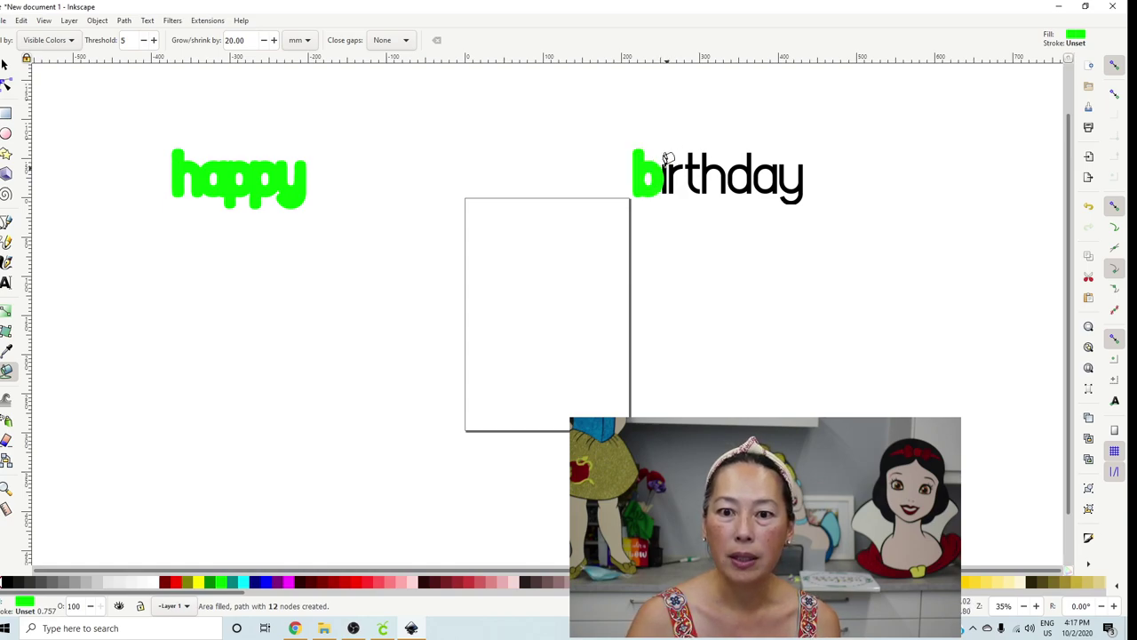
click(665, 158)
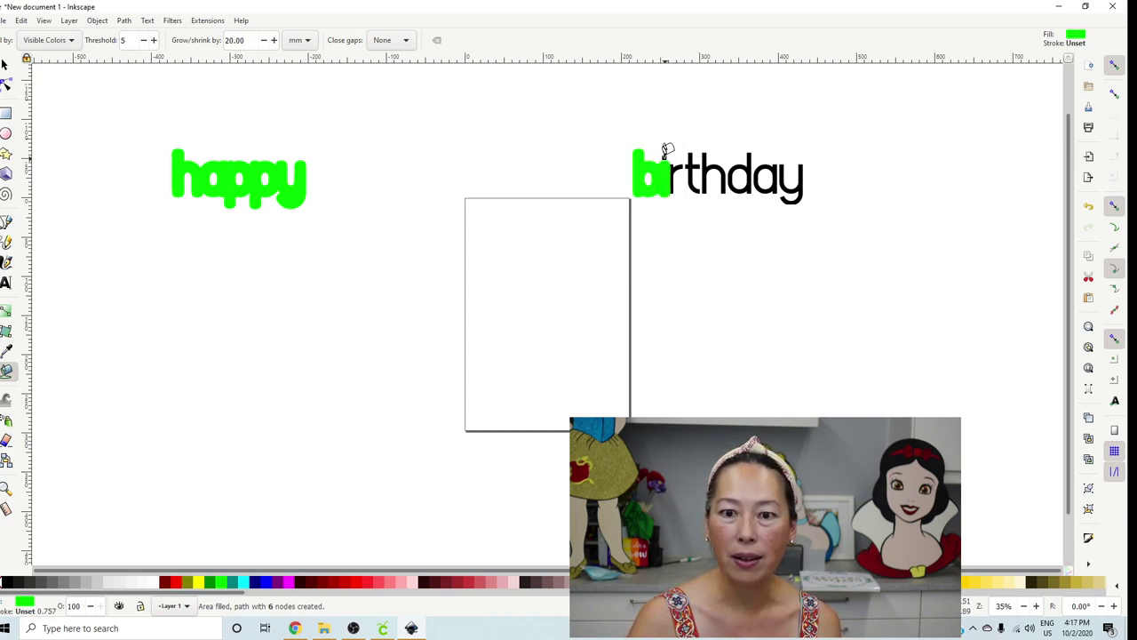
click(664, 151)
click(680, 160)
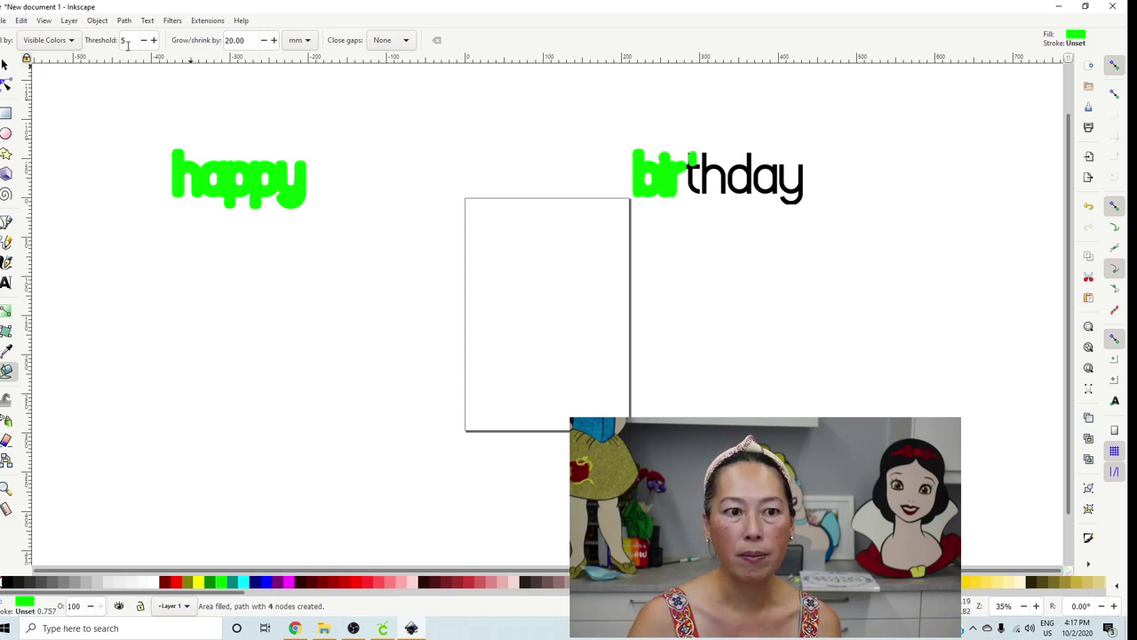
click(21, 20)
click(45, 292)
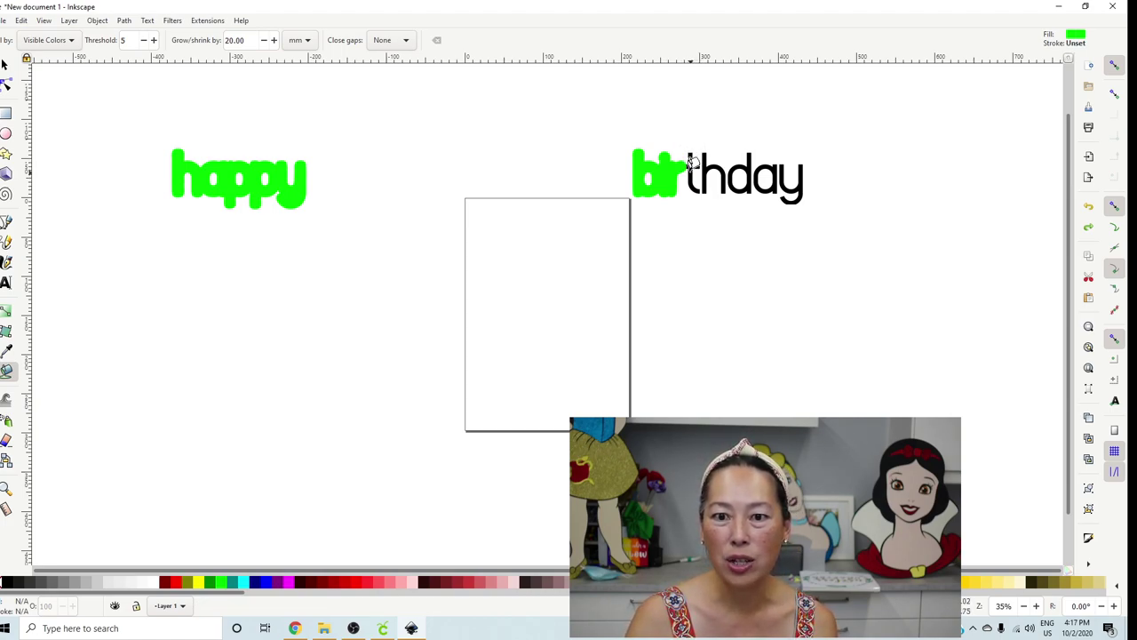
Bucket-fill the letters "t", "h", "d" and "a" of "birthday" with the green offset.
click(692, 164)
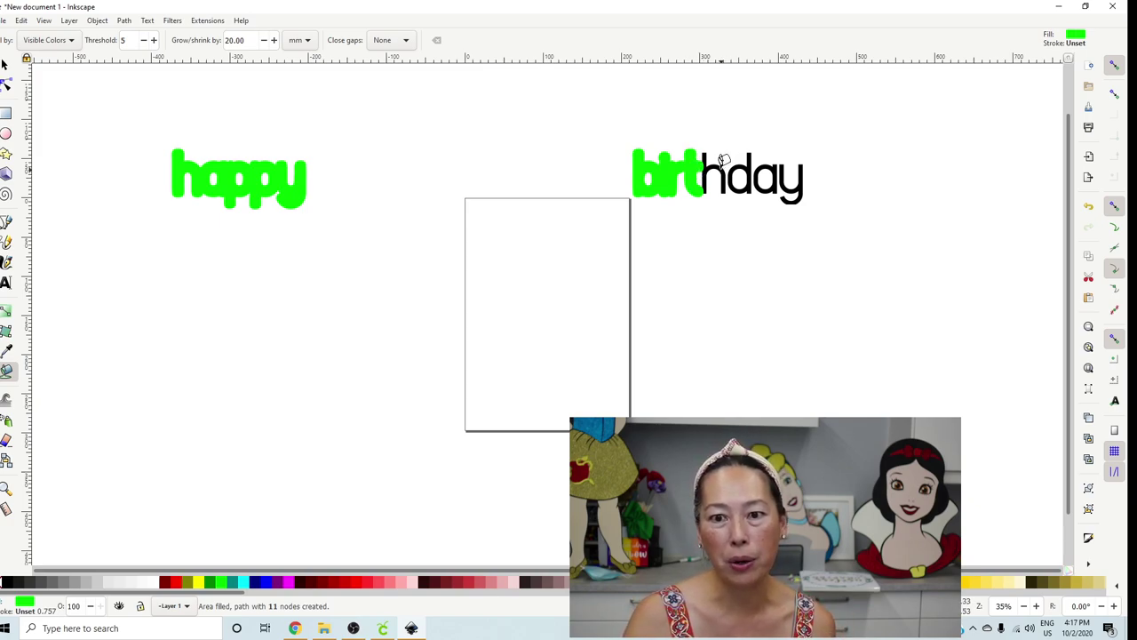
click(723, 161)
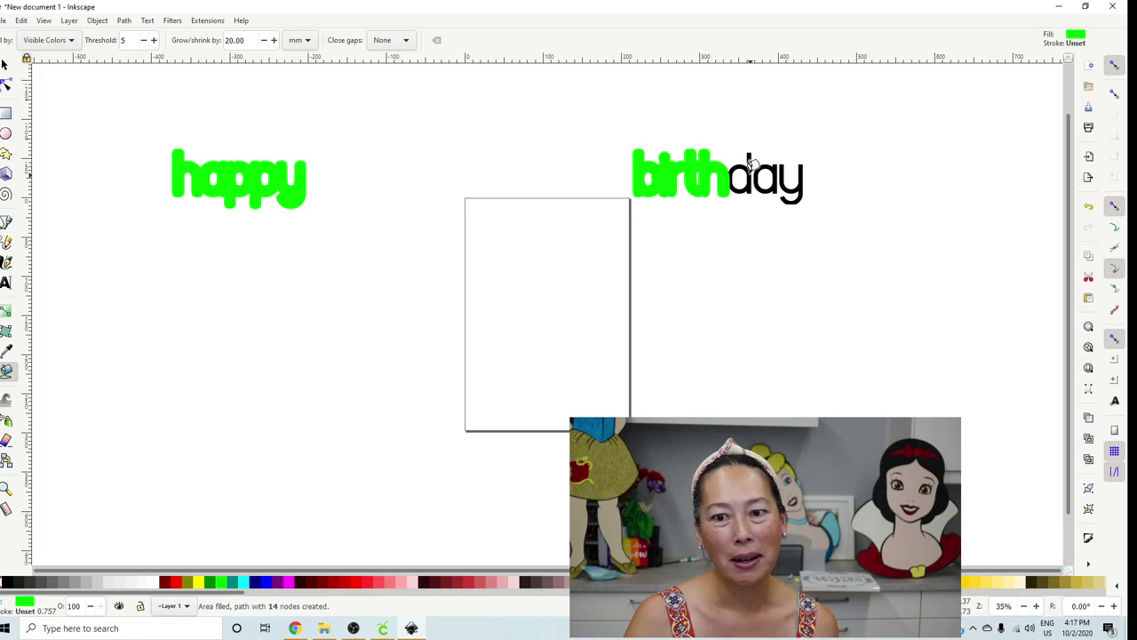
click(750, 164)
click(773, 160)
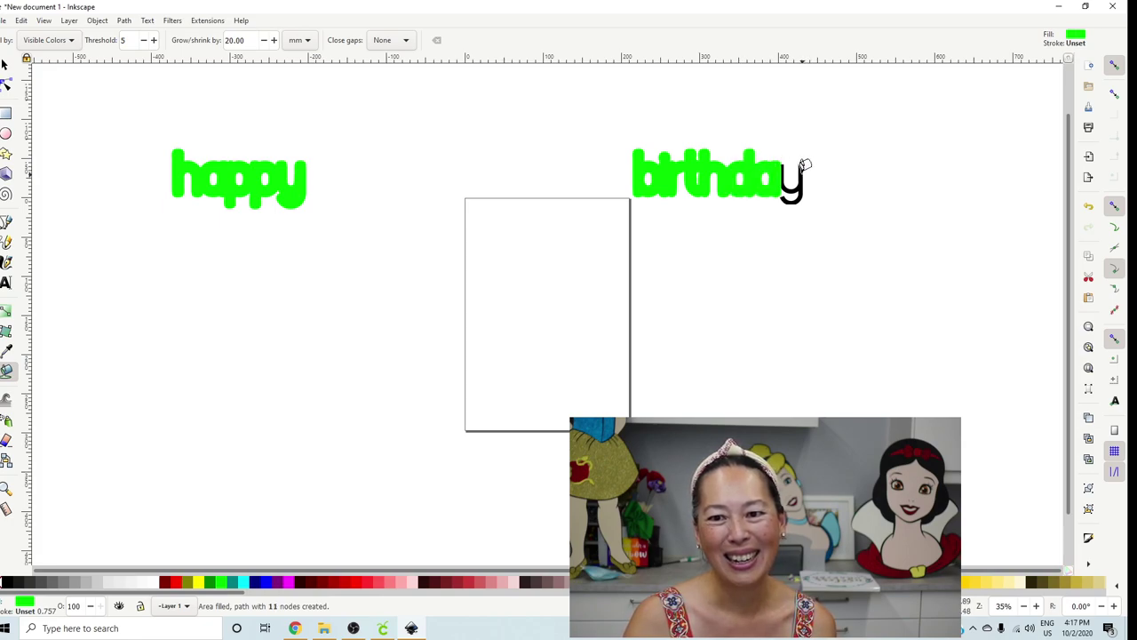
Undo the partial fill on the last "y" of "birthday", bucket-fill the whole letter green, and deselect it.
click(803, 169)
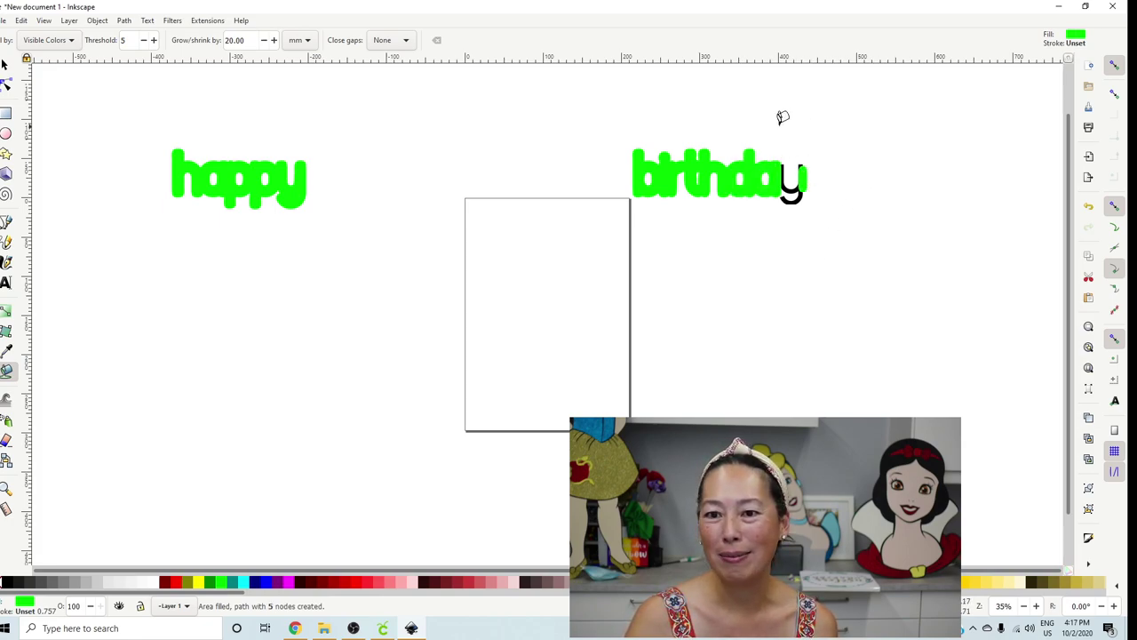
click(21, 21)
click(30, 41)
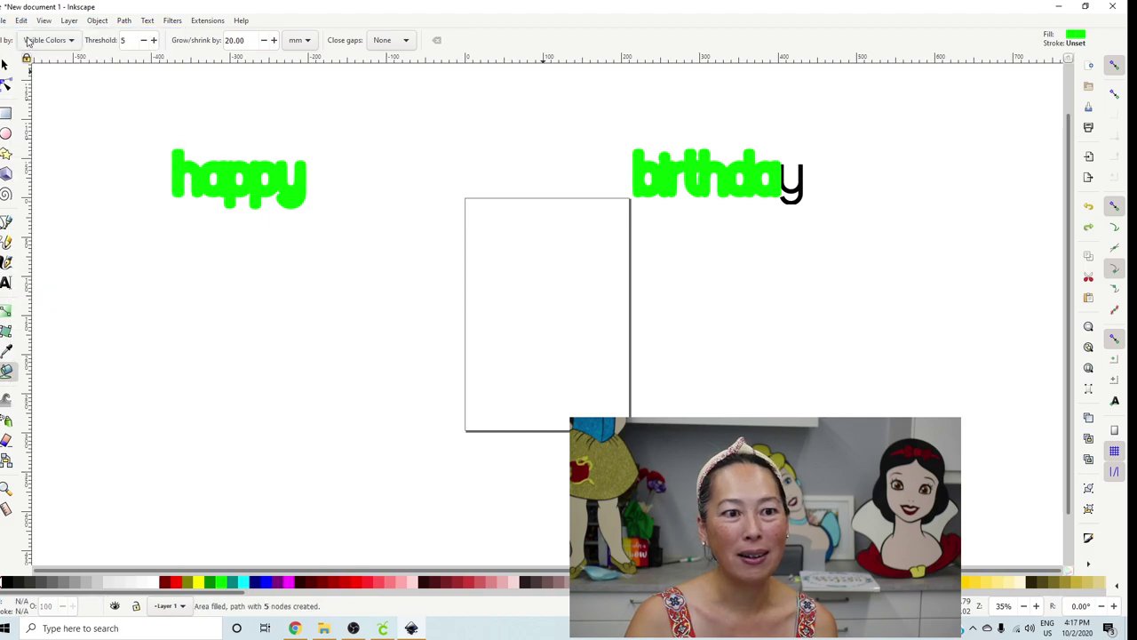
click(801, 175)
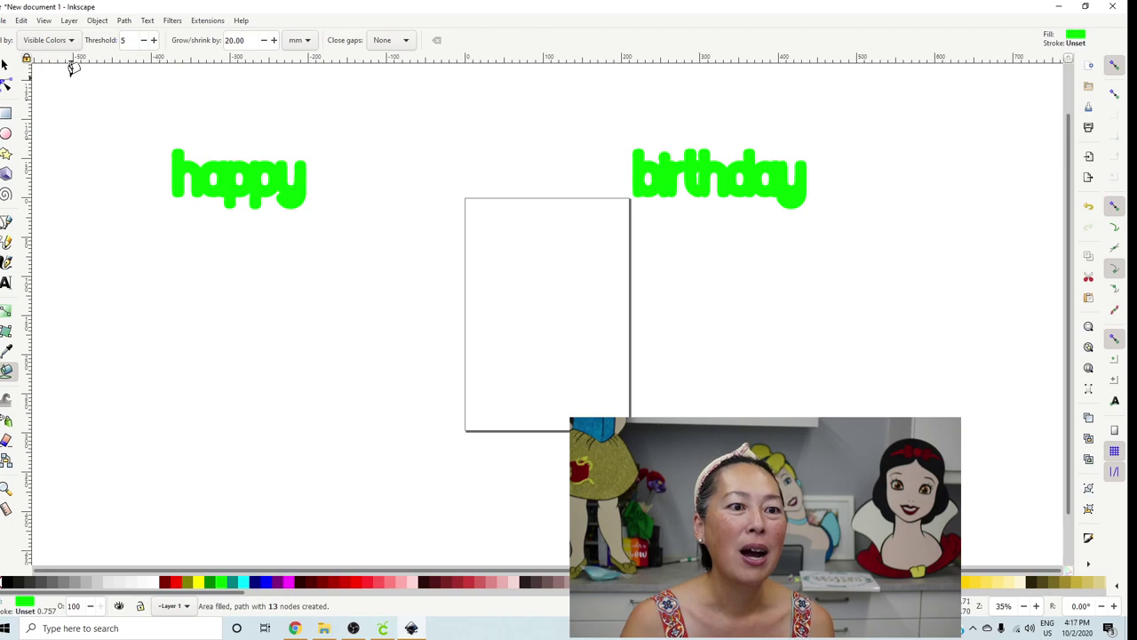
click(5, 65)
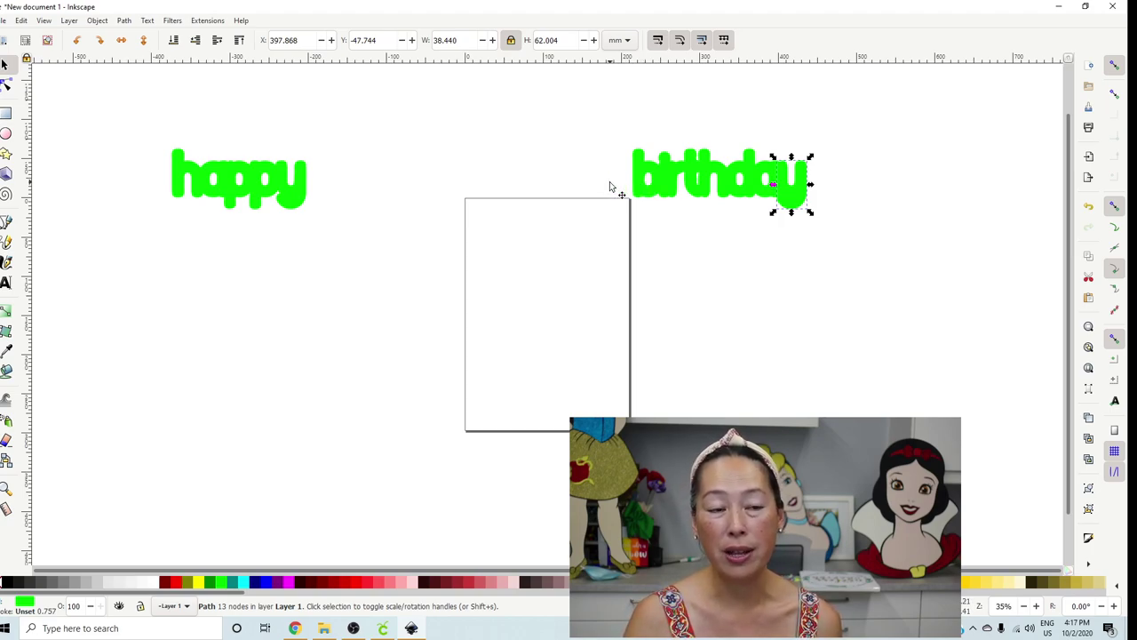
click(79, 96)
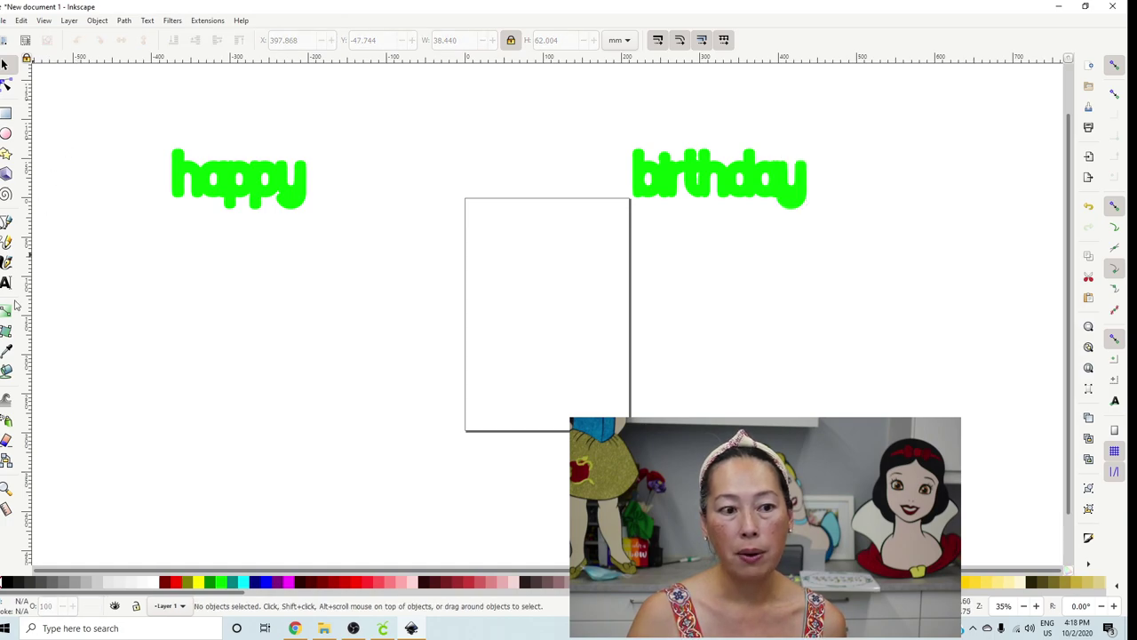
Bucket-fill the green "happy" and "birthday" shapes with pale pink (#FFD5D5) and a grow amount of 40 mm.
click(8, 373)
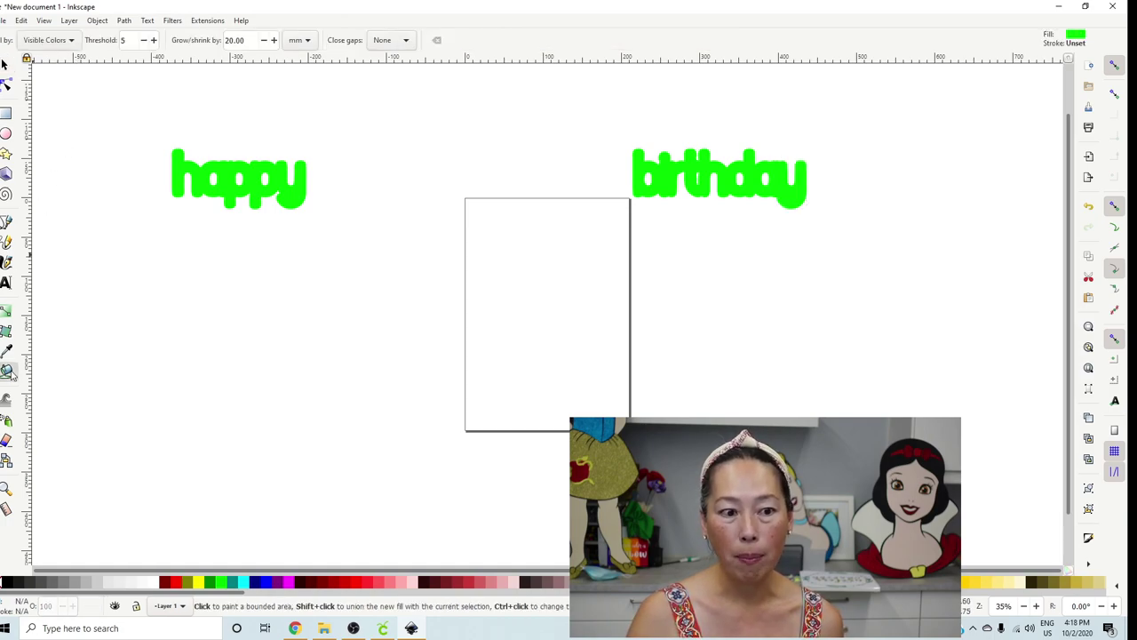
click(422, 582)
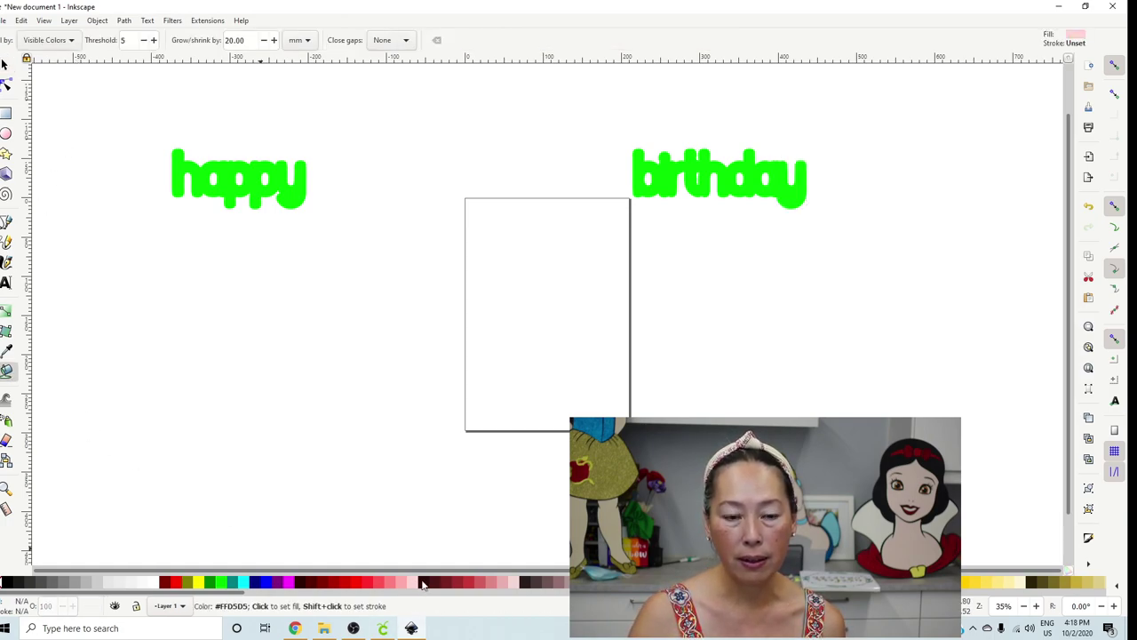
triple_click(238, 40)
text(40)
key(Return)
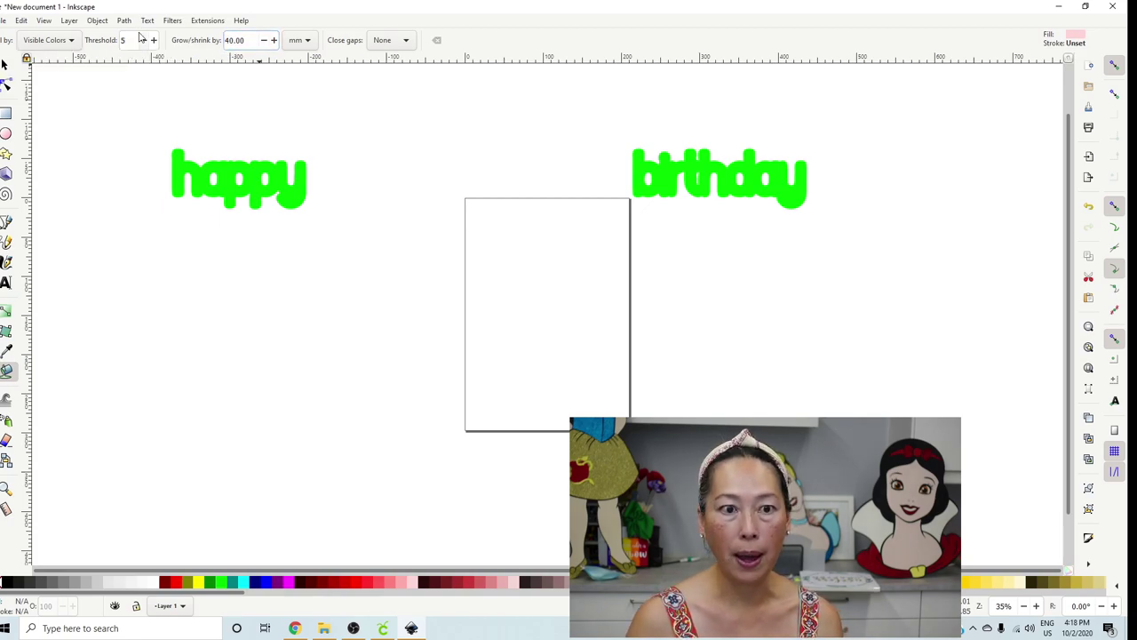
click(229, 165)
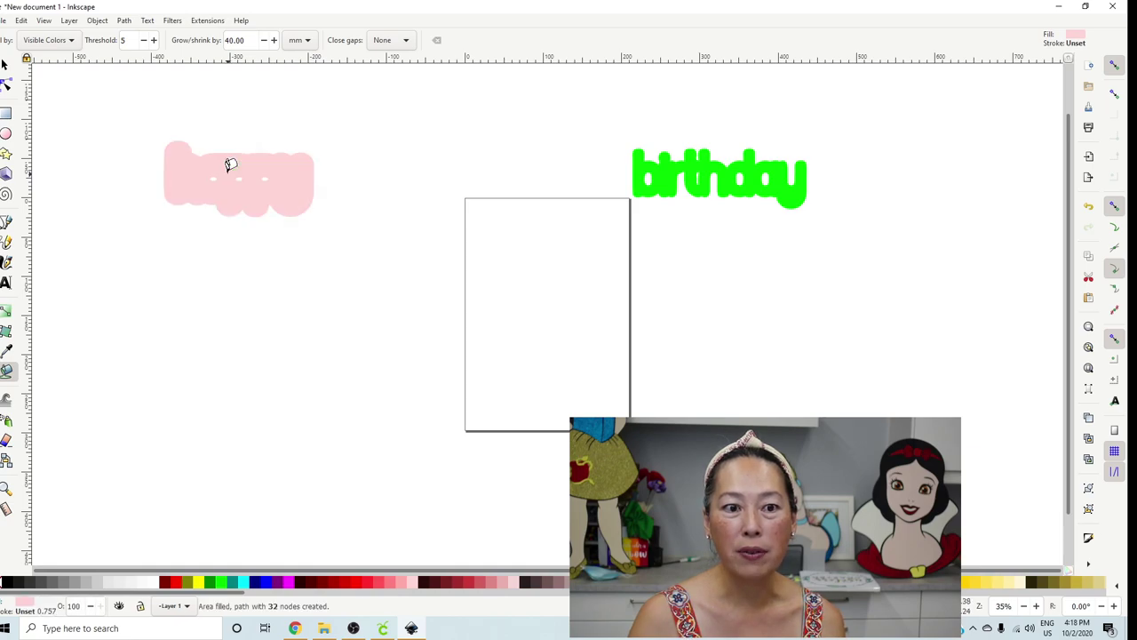
click(728, 171)
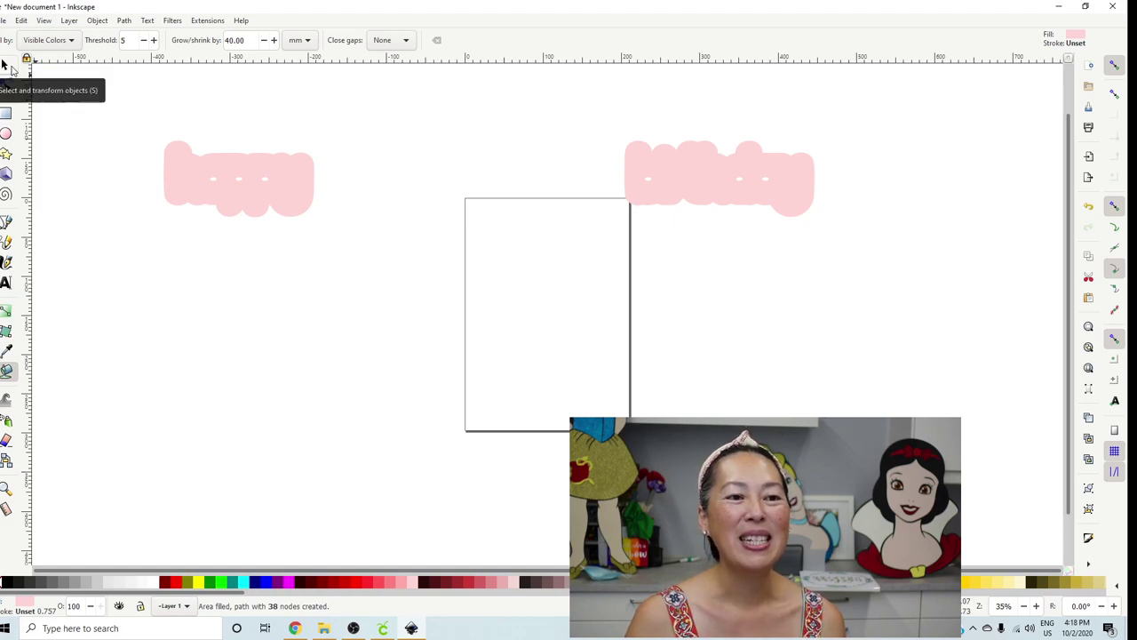
Select both words together with all their green and pink offsets and convert them to paths.
click(10, 68)
drag(81, 84, 879, 279)
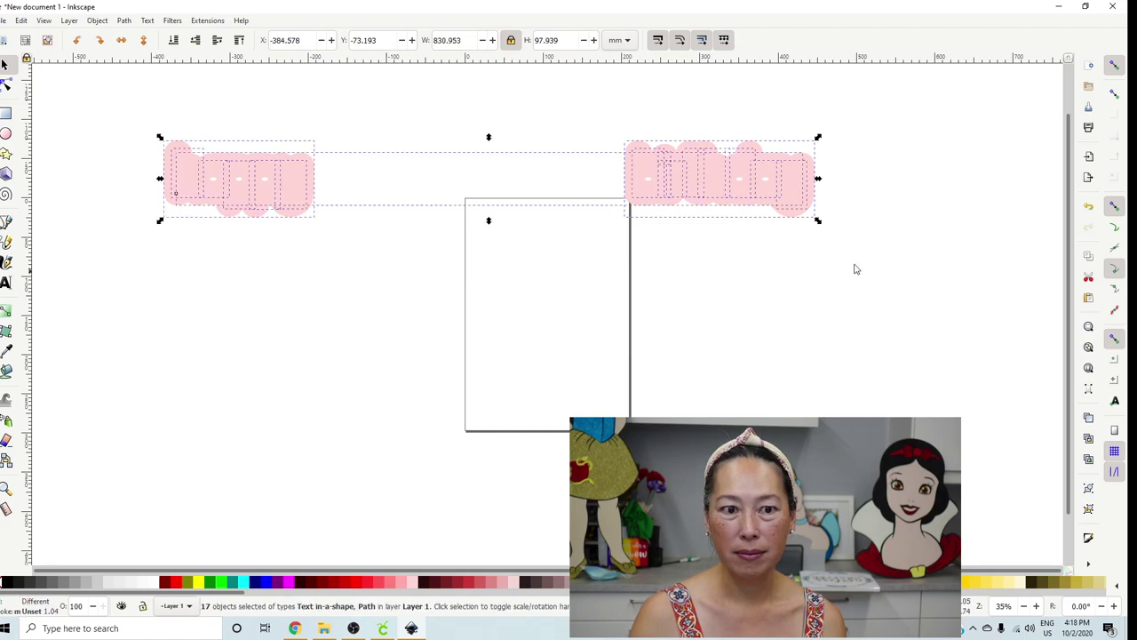
click(123, 21)
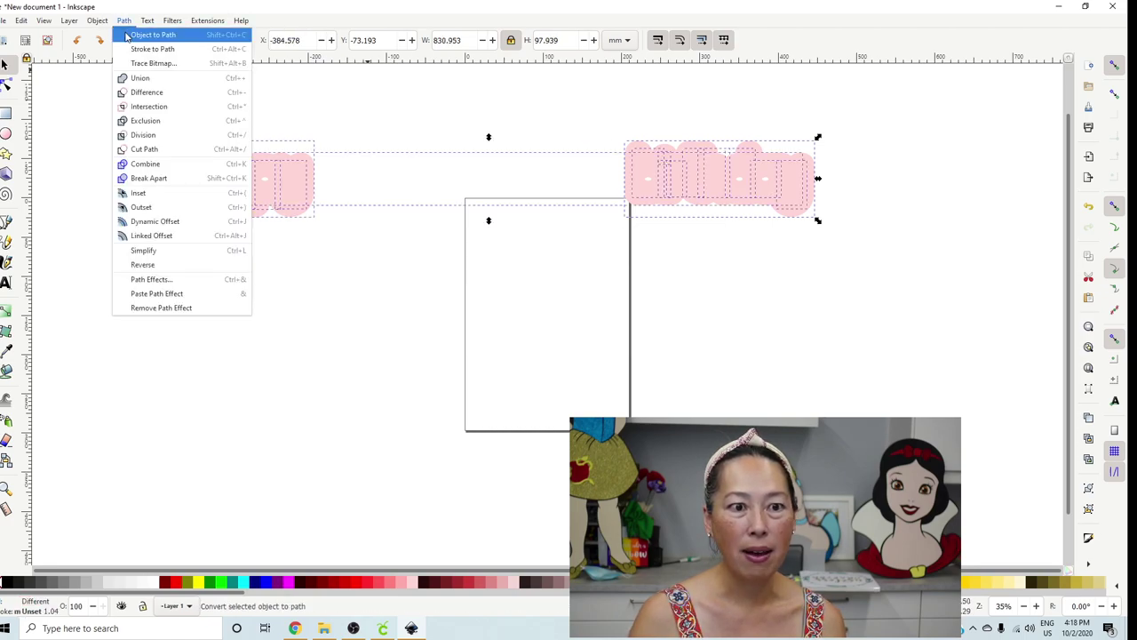
click(129, 34)
Save the drawing to the Desktop as an Inkscape SVG named "happy birthday offset double".
click(7, 20)
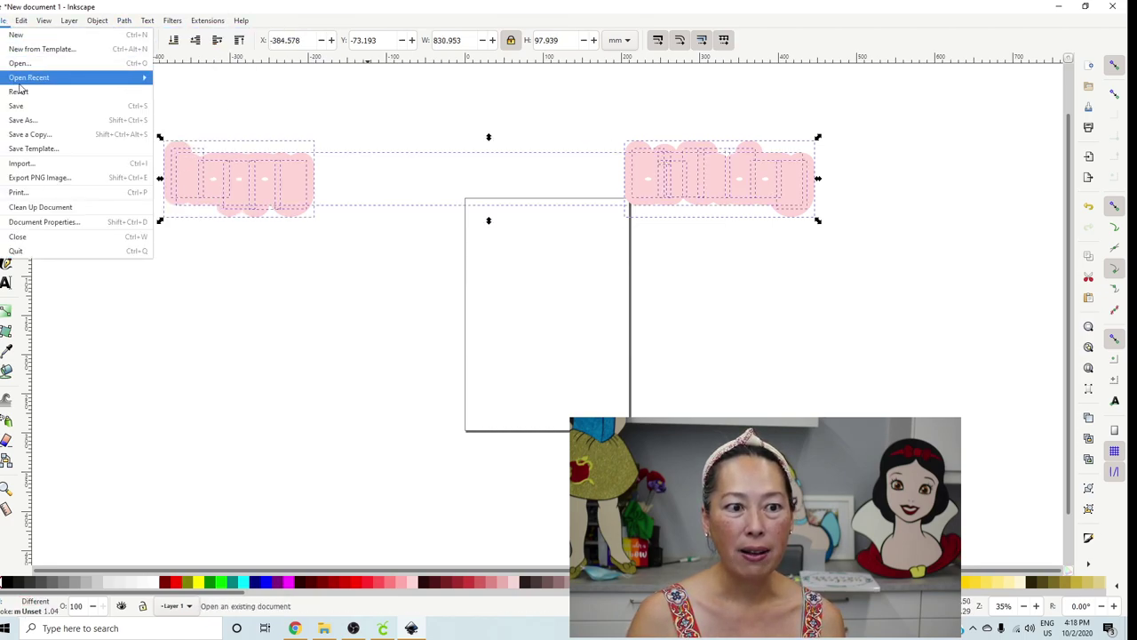
click(27, 117)
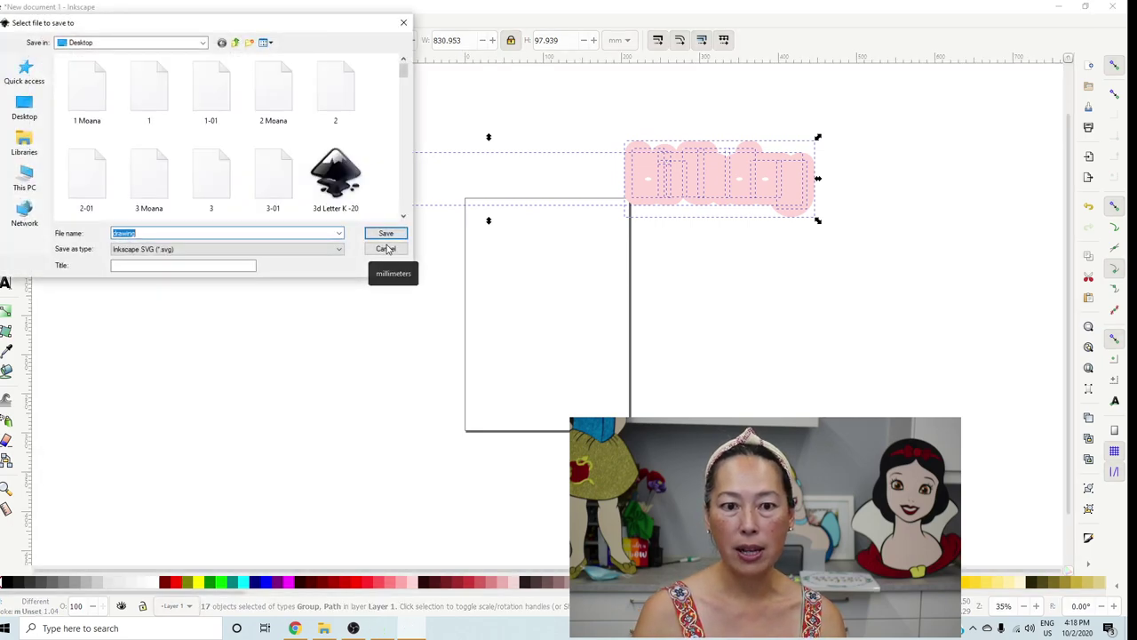
text(happy birthday)
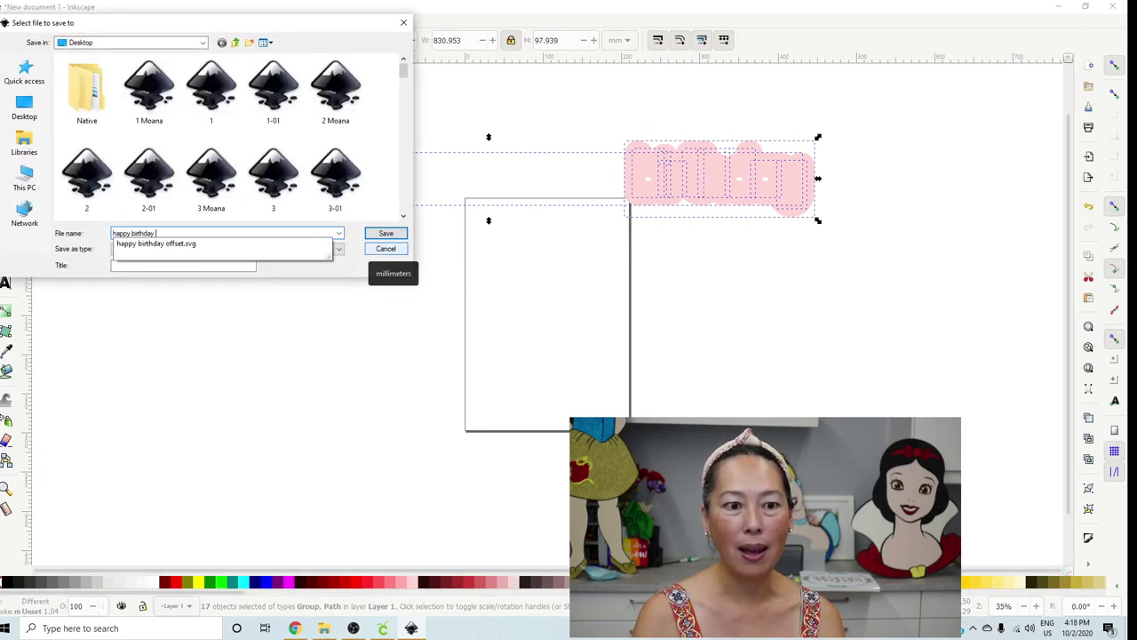
text( offset )
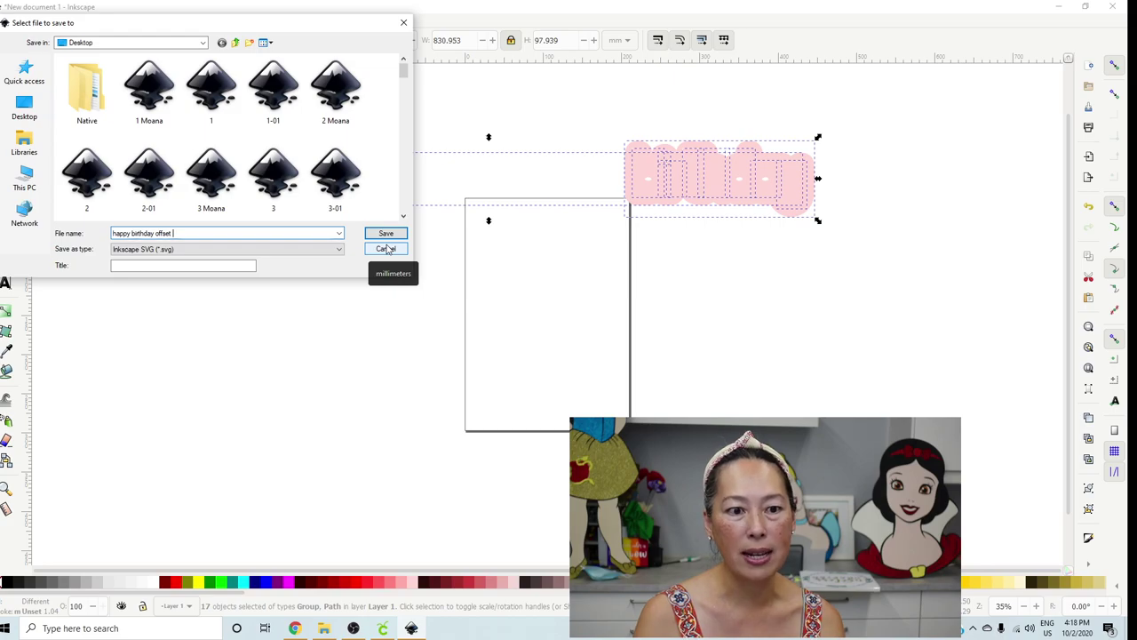
text(double)
key(Return)
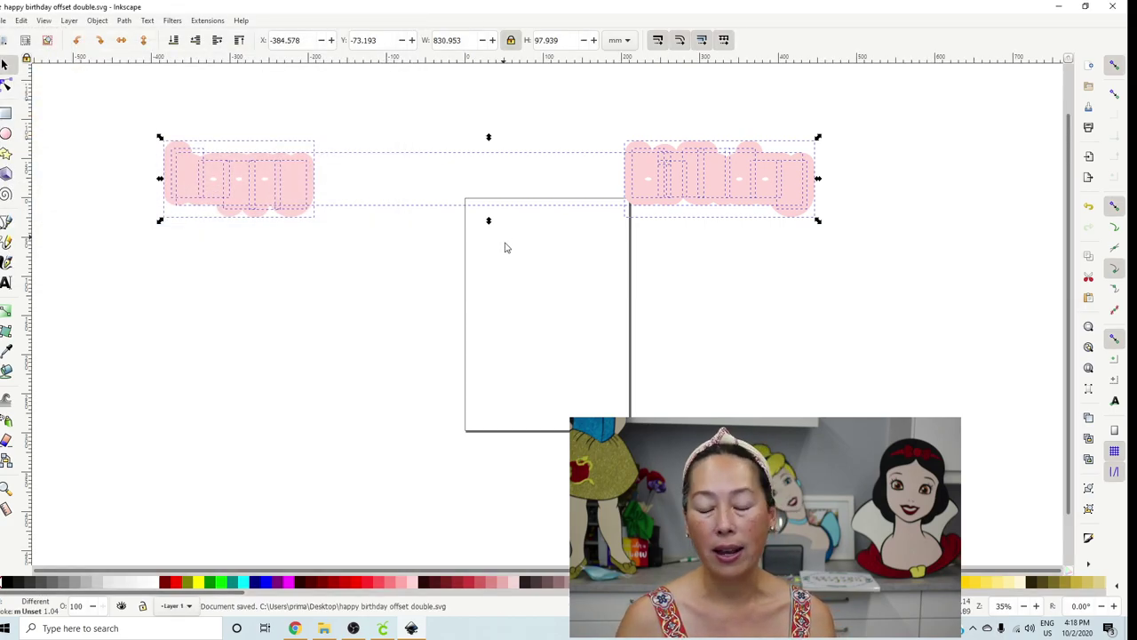
Switch to Cricut Design Space and upload "happy birthday offset double" from the Desktop as an image, continuing the import despite unsupported text elements.
click(383, 628)
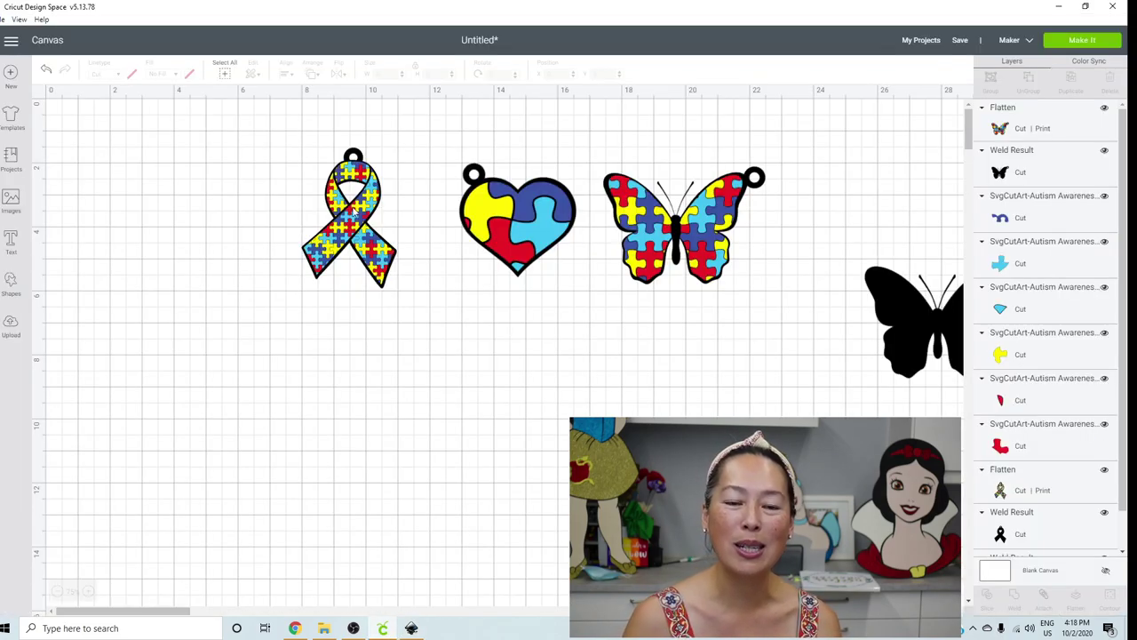
click(12, 327)
click(307, 296)
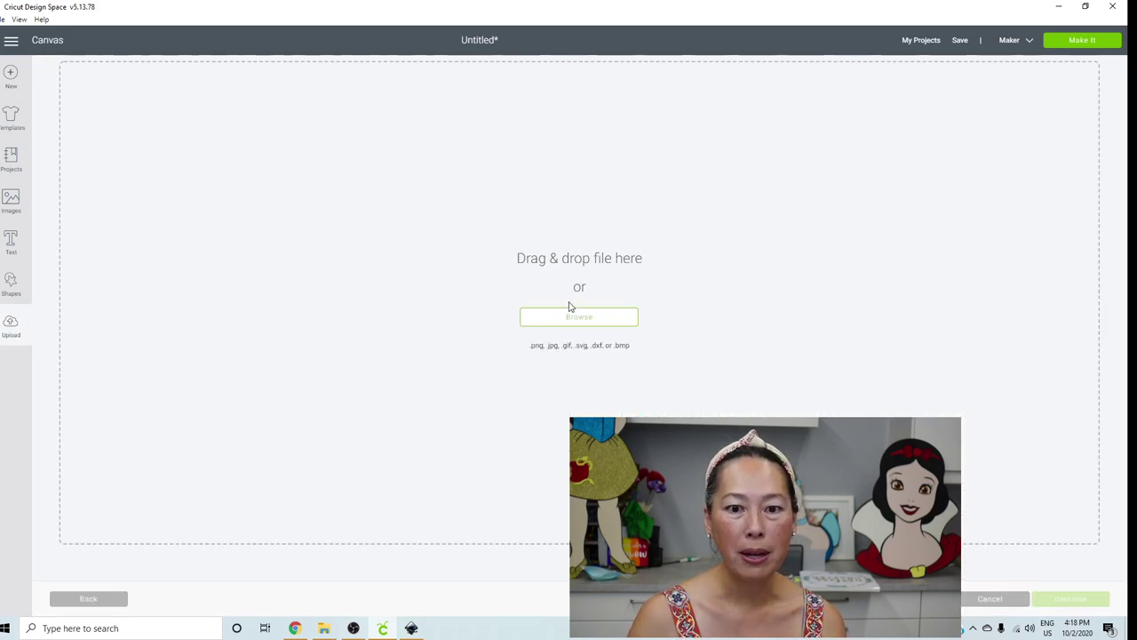
click(578, 320)
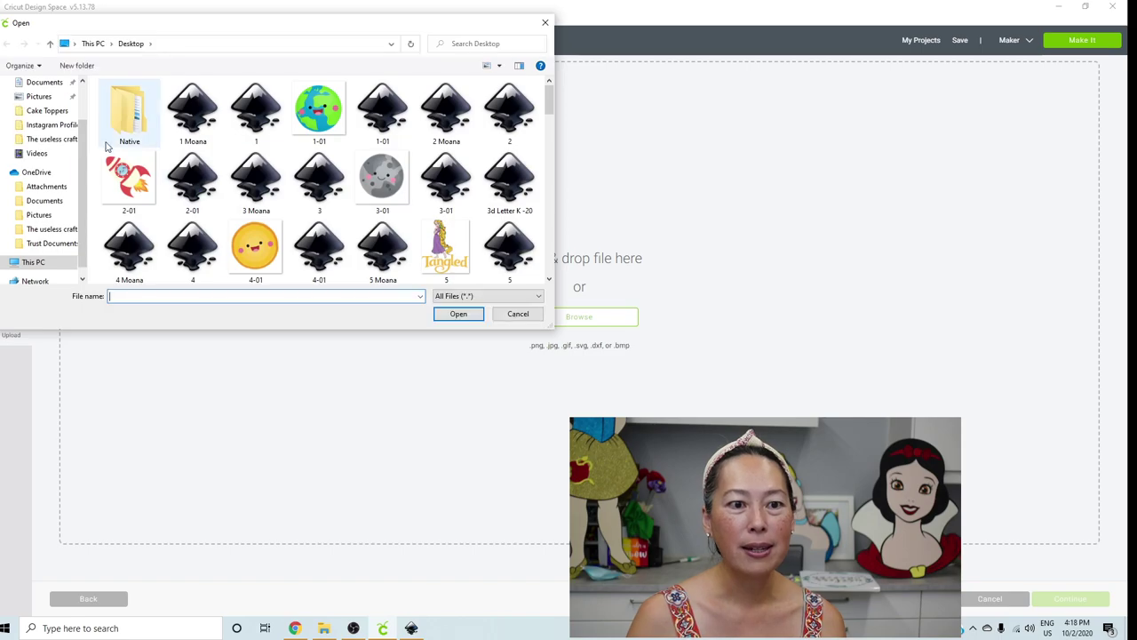
scroll(391, 174, down, 10)
scroll(408, 173, down, 1)
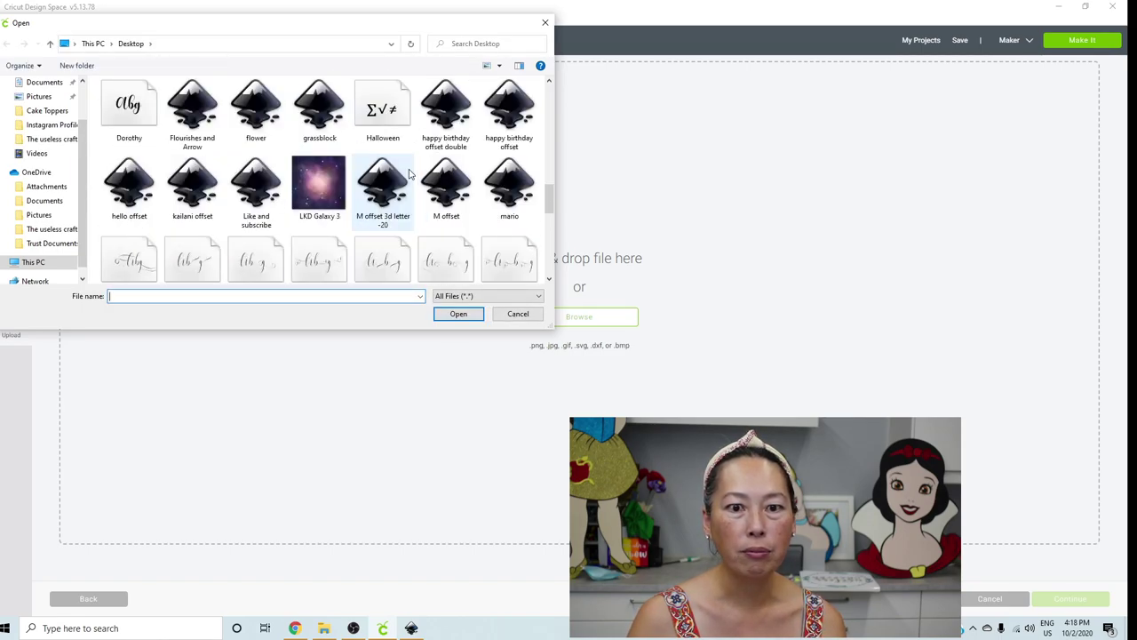
scroll(409, 174, up, 1)
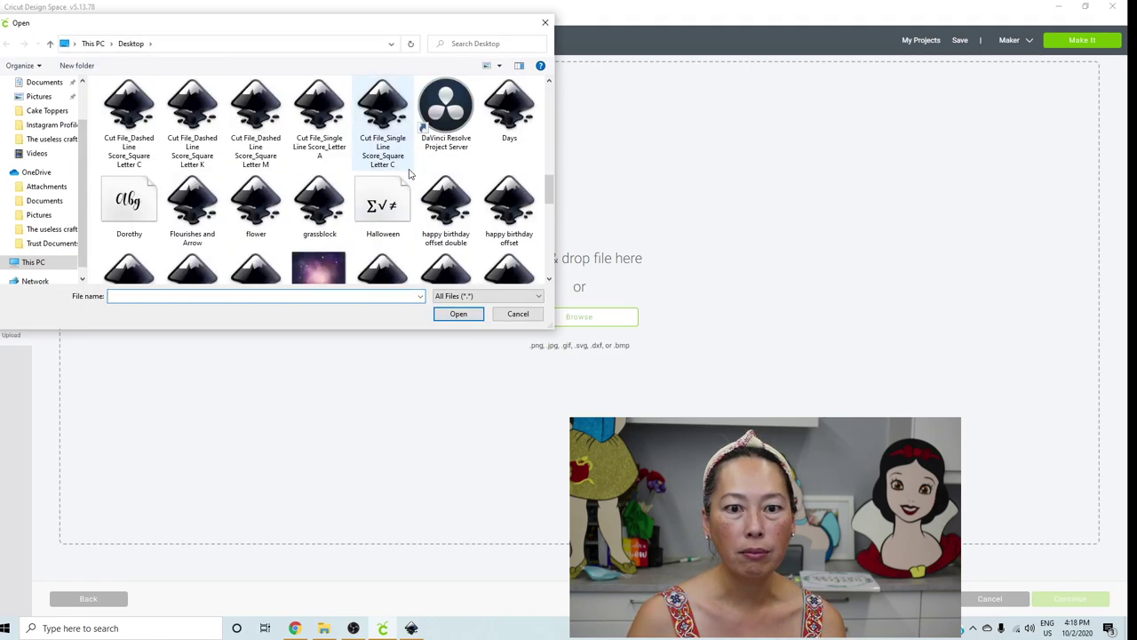
double_click(443, 211)
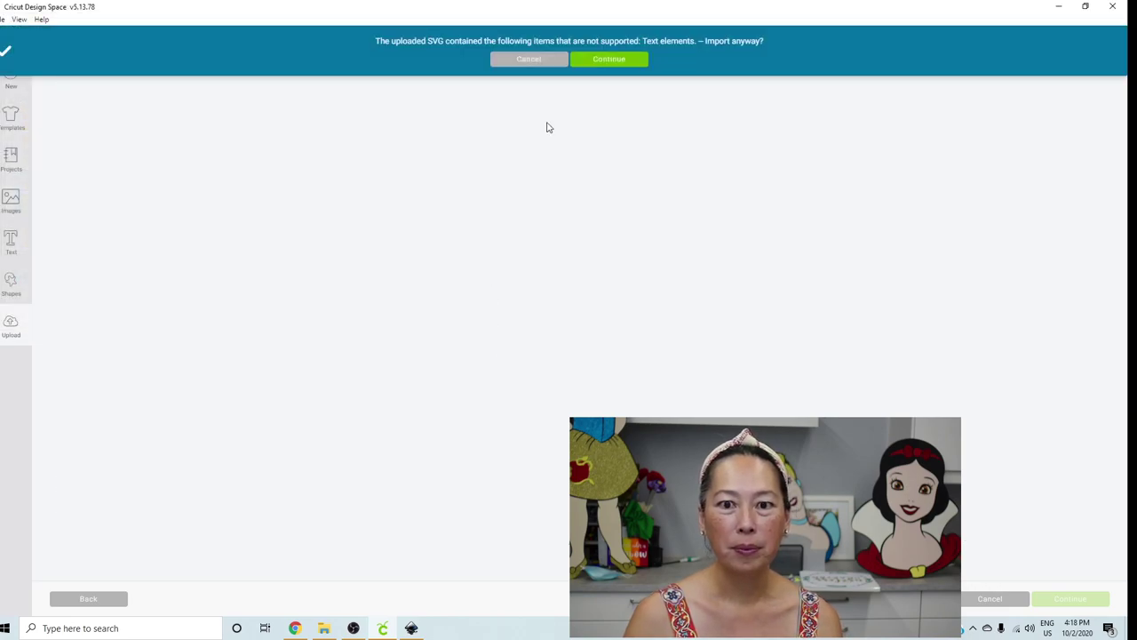
click(605, 59)
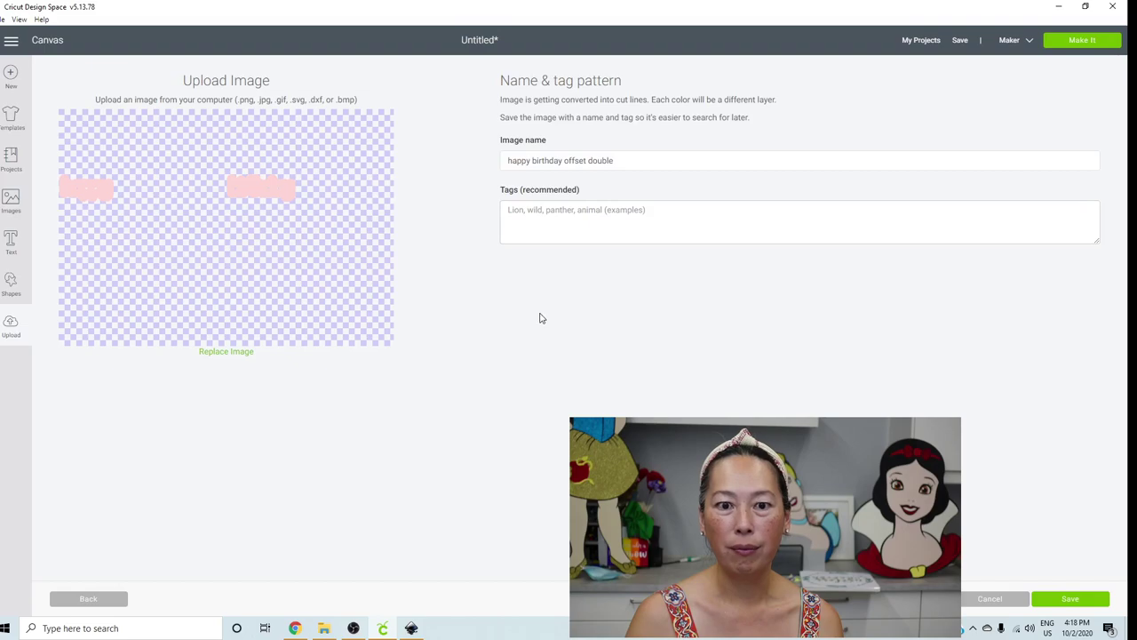
click(1066, 600)
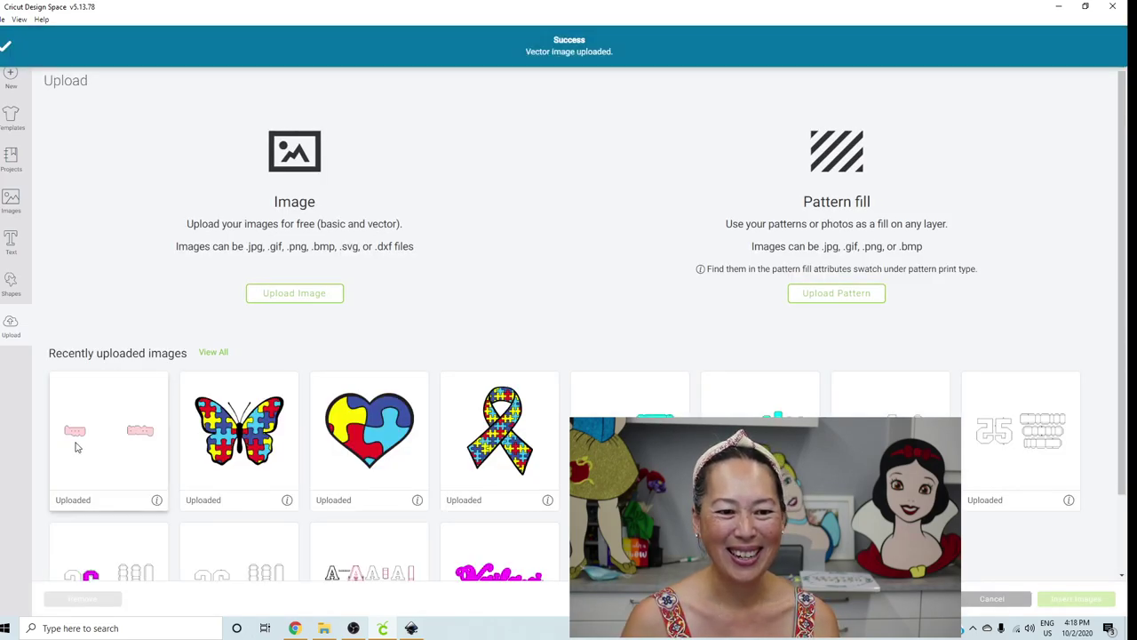
Insert the uploaded happy birthday image into the canvas, place it below the puzzle-pattern designs, and ungroup it.
click(78, 441)
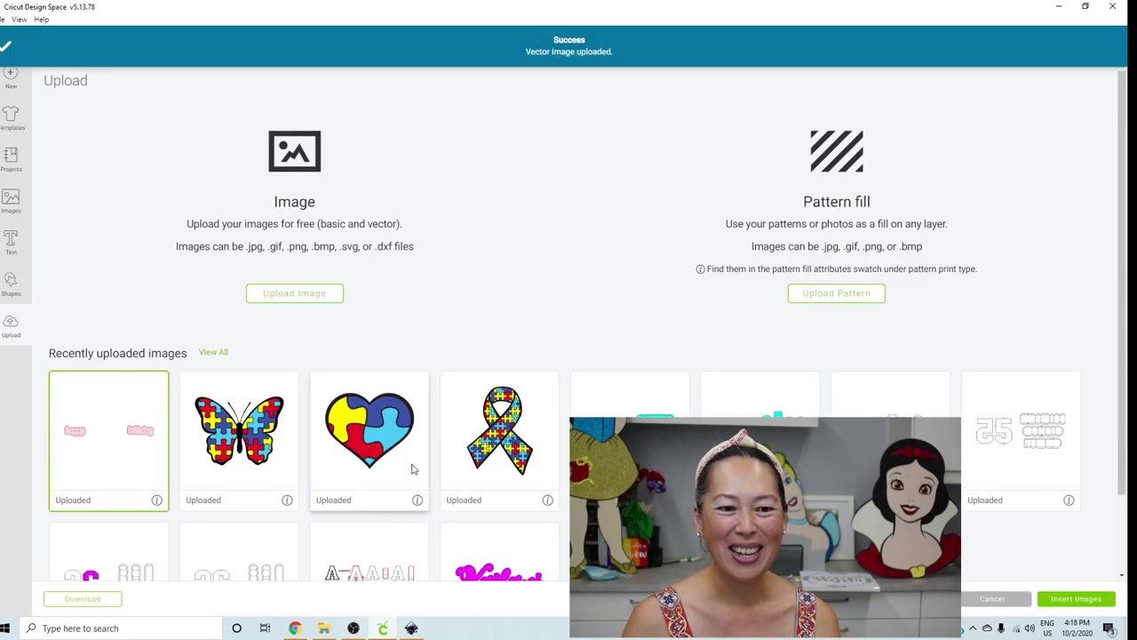
click(1076, 597)
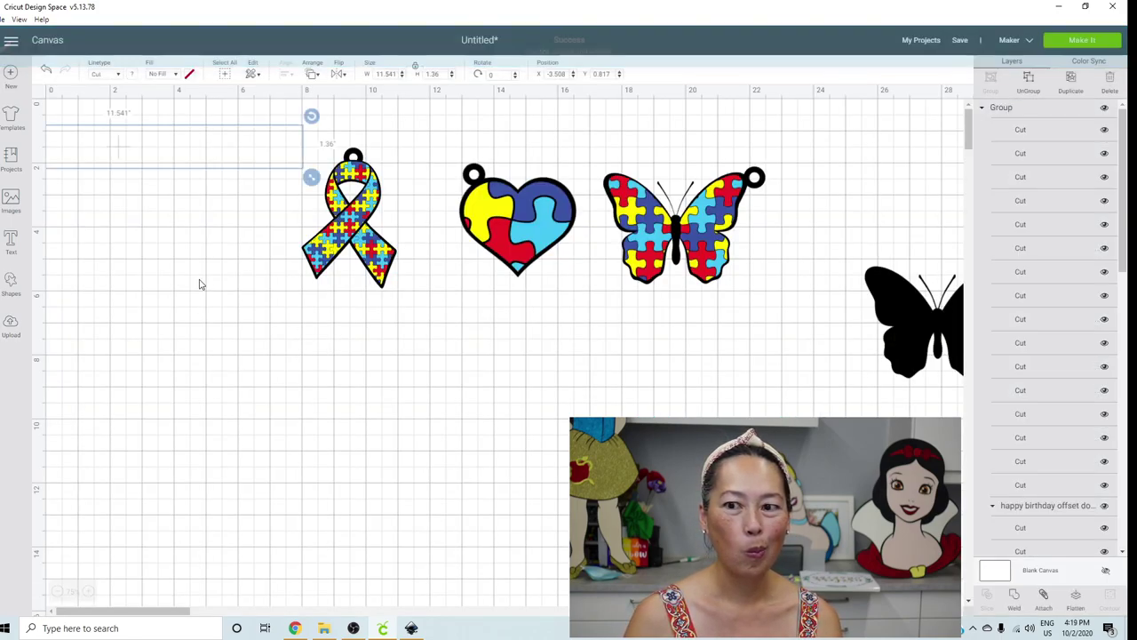
drag(271, 168, 589, 413)
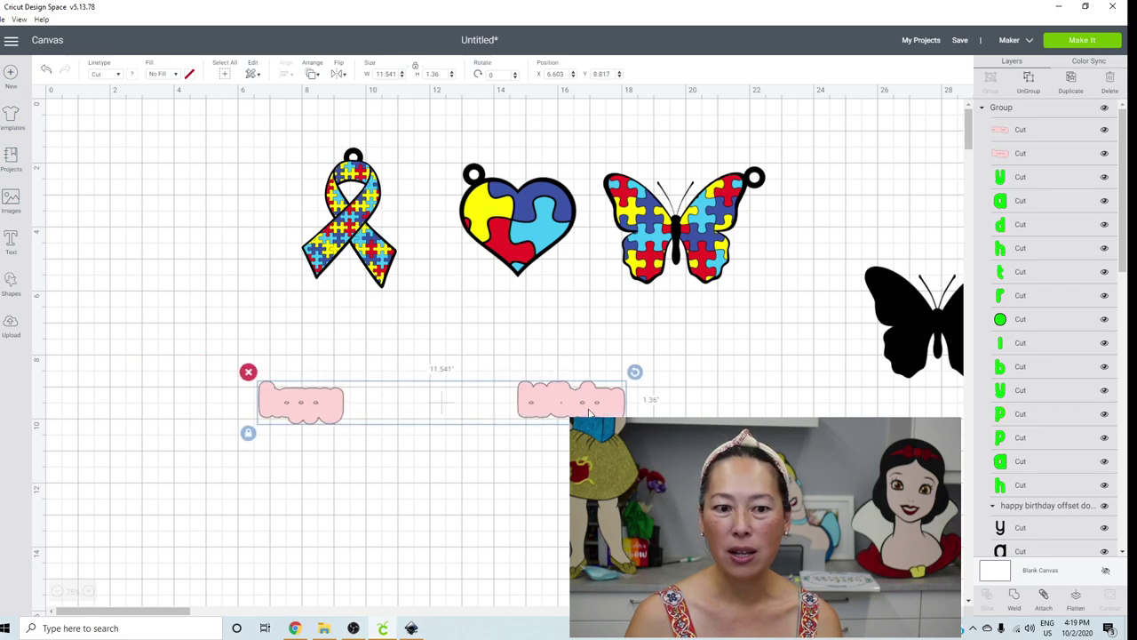
click(1031, 95)
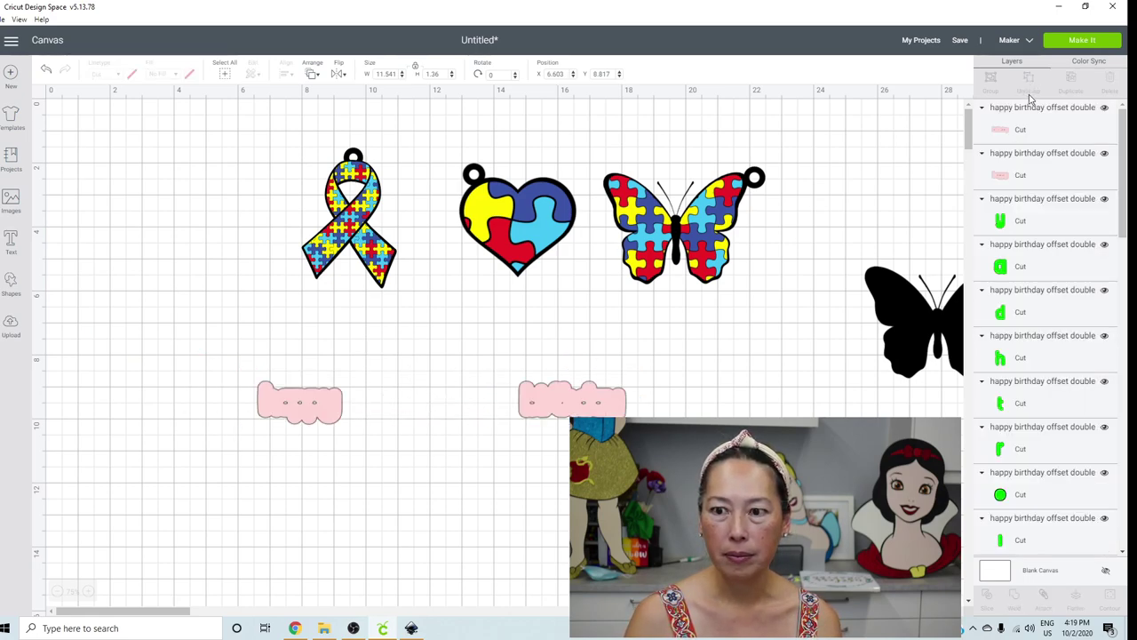
Move the pink "happy" offset below its green letters and hide all of its inner contours.
drag(298, 410, 298, 498)
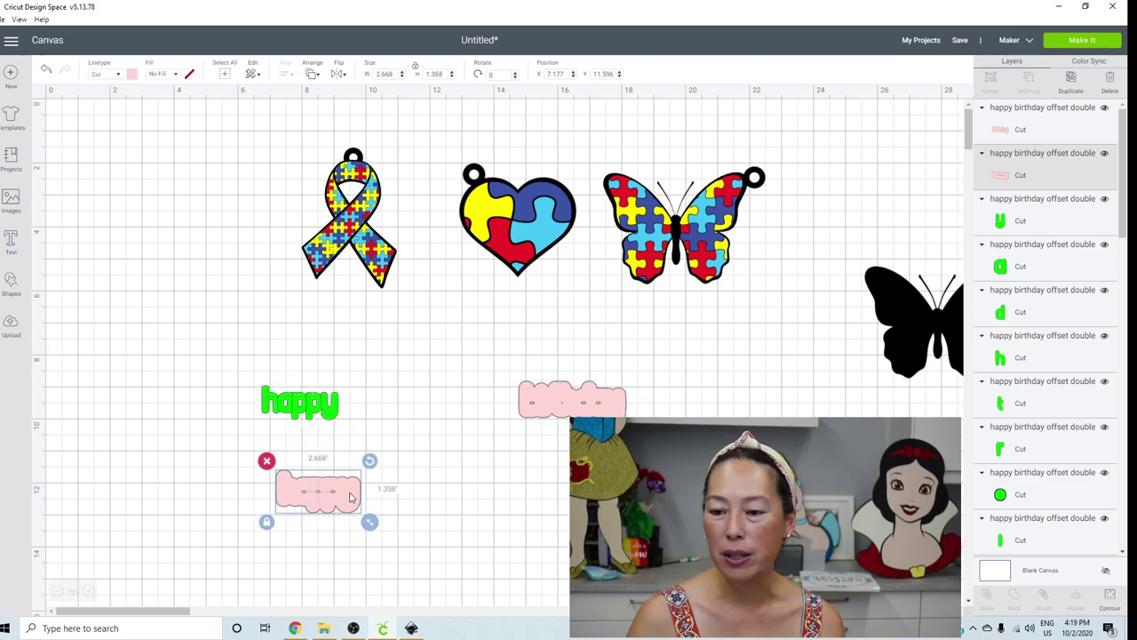
click(1110, 600)
click(746, 393)
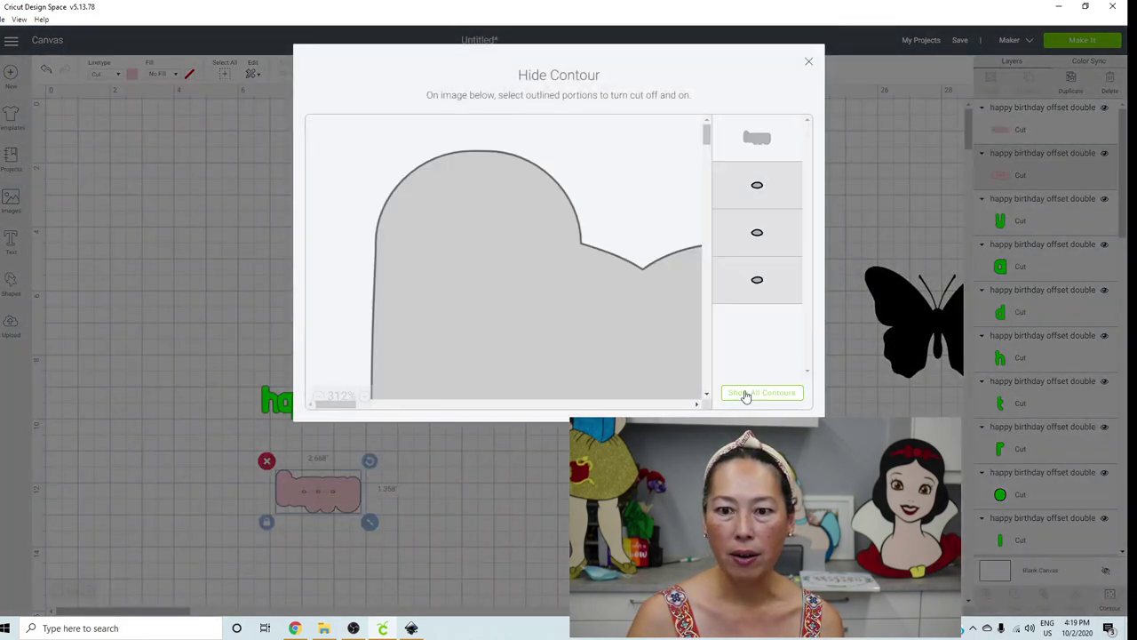
click(808, 65)
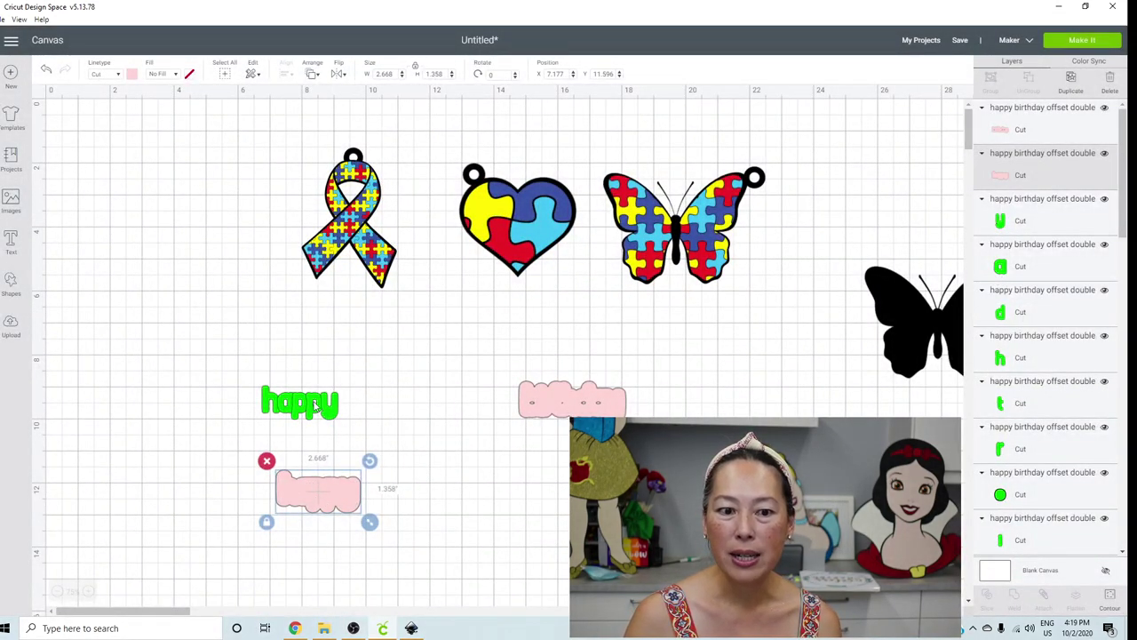
Weld the five green offset letters of "happy" together and place the welded word on the pink "happy" offset.
click(1004, 220)
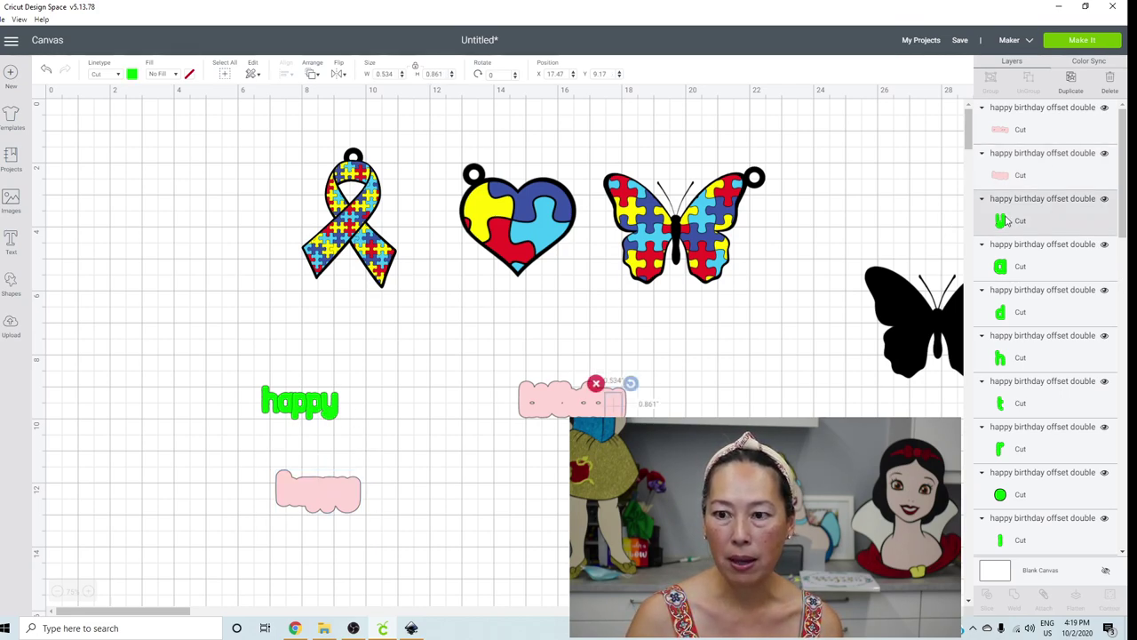
scroll(1036, 286, down, 5)
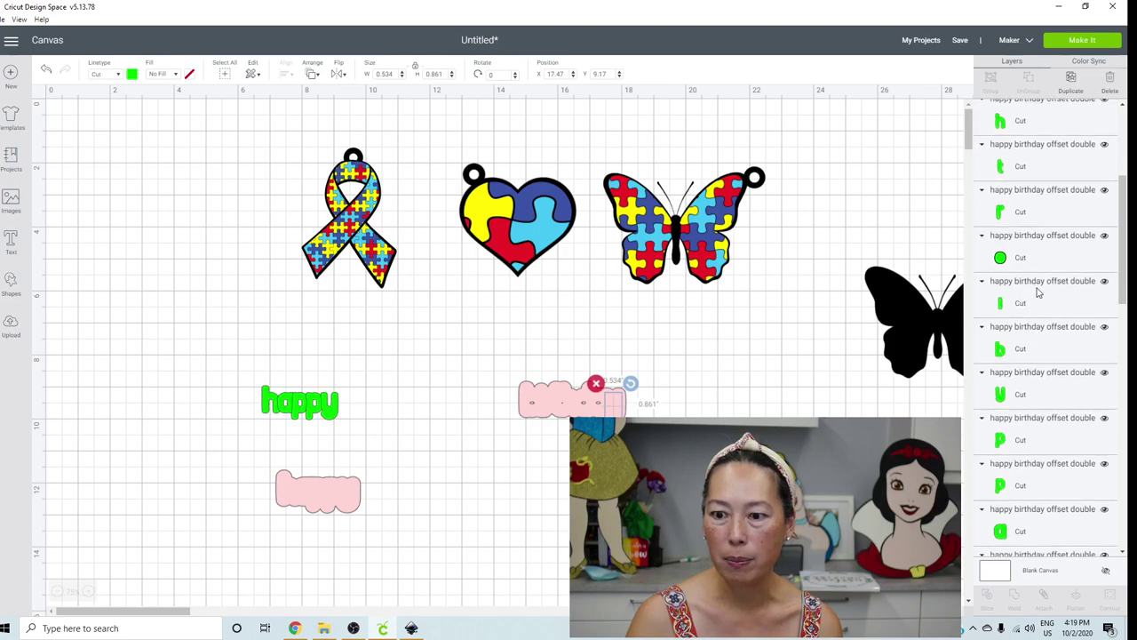
scroll(1038, 292, down, 3)
click(1033, 277)
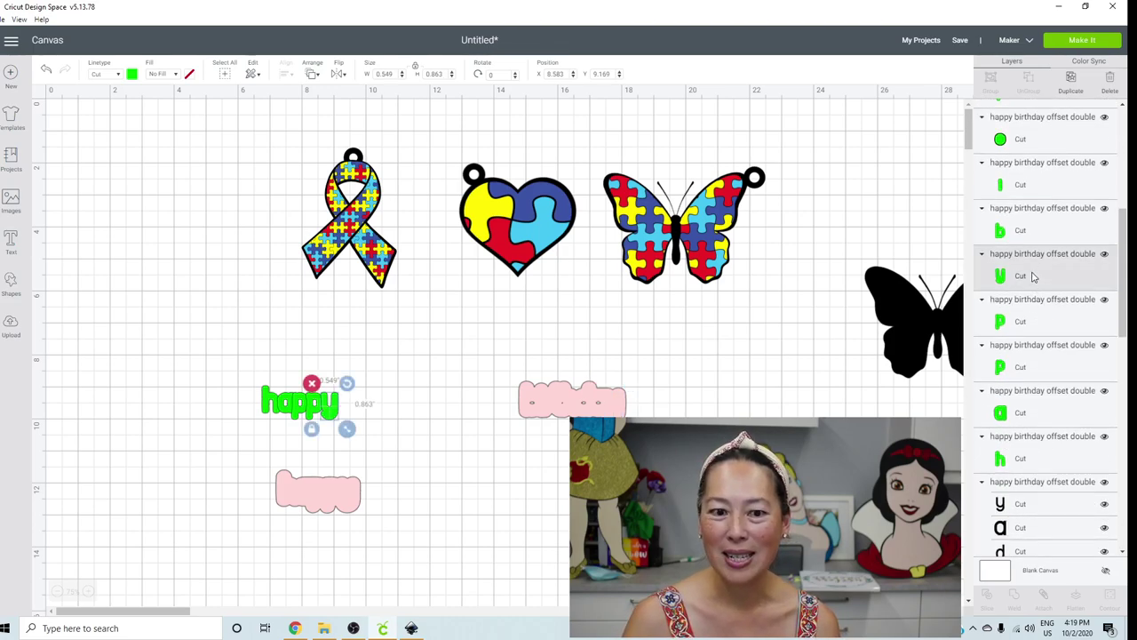
shift+click(1026, 321)
shift+click(1015, 366)
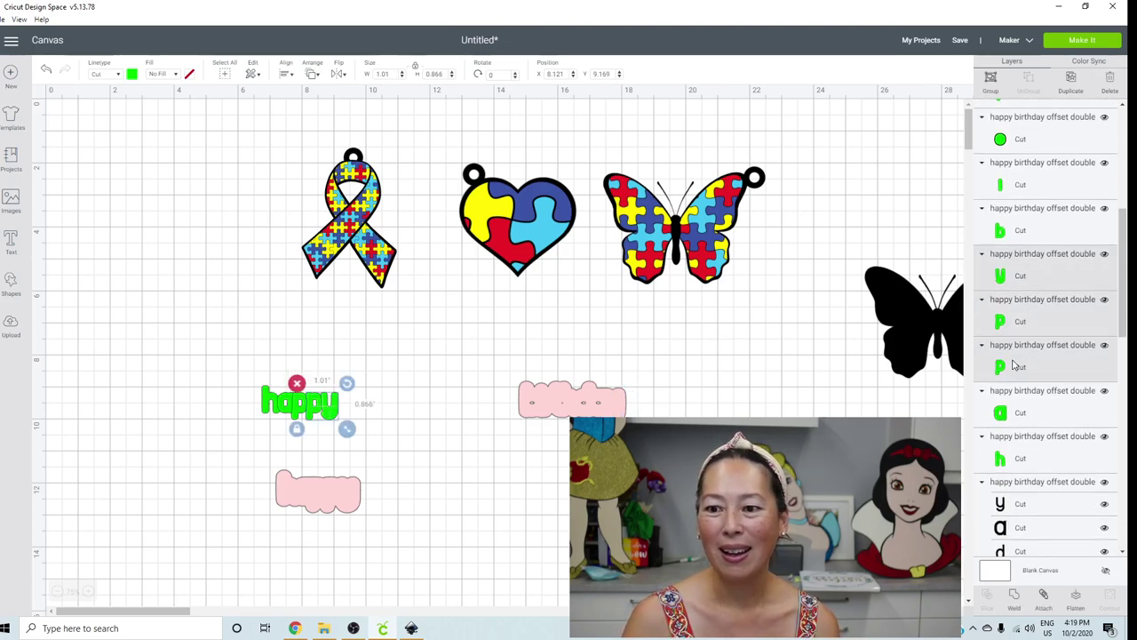
shift+click(1013, 407)
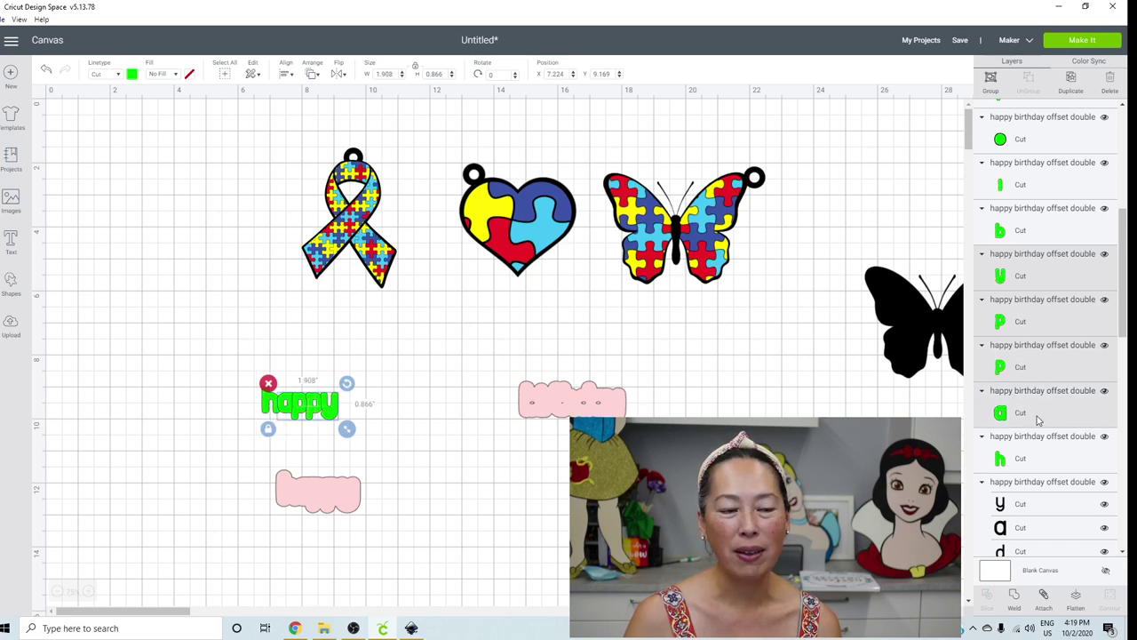
shift+click(1033, 456)
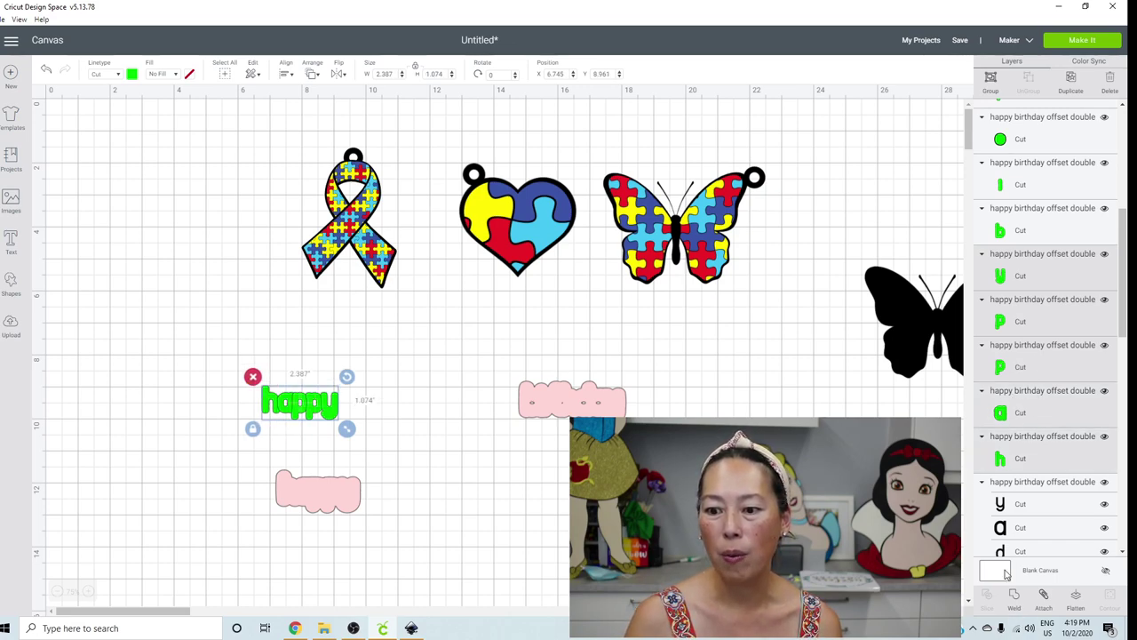
click(1015, 600)
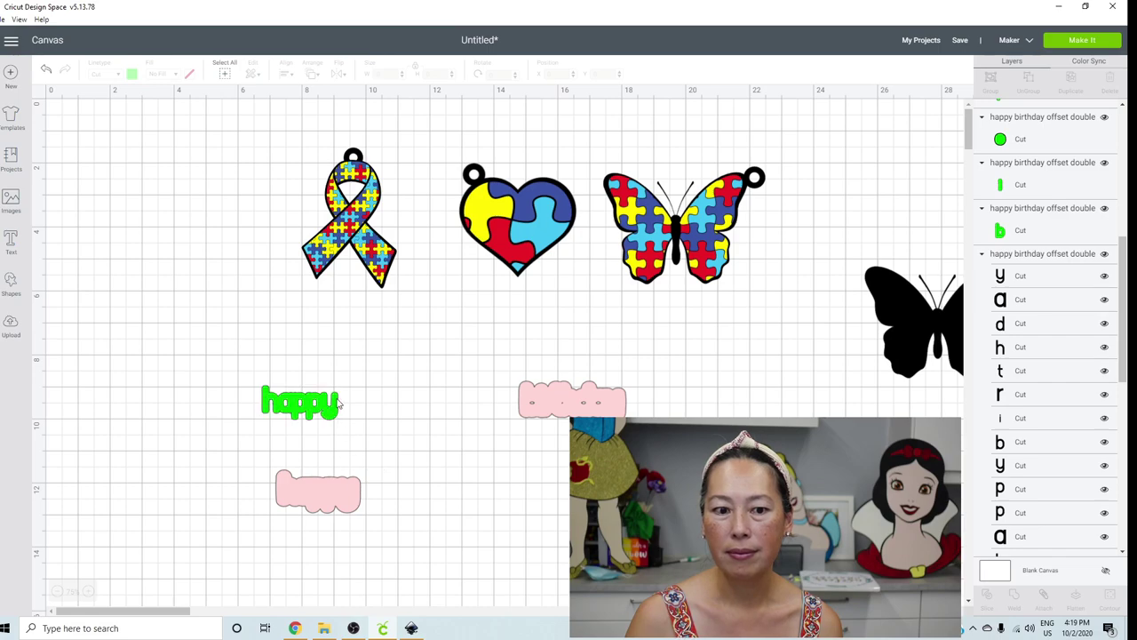
drag(347, 412, 360, 494)
Move the pink "birthday" offset below its green letters and hide all of its inner contours.
drag(556, 393, 562, 512)
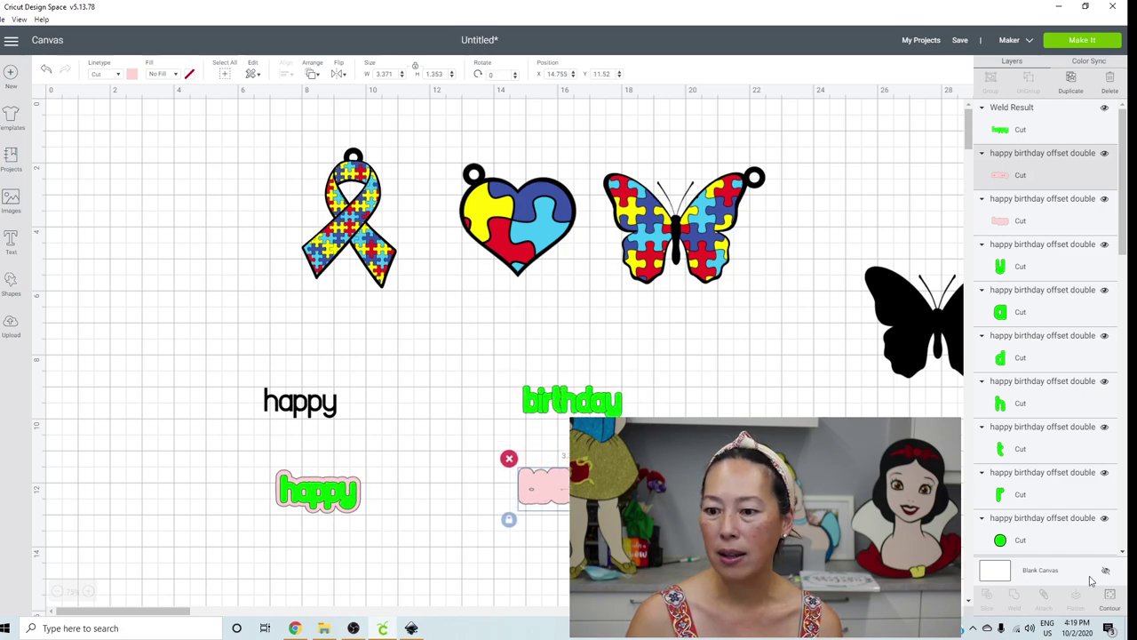
click(1109, 599)
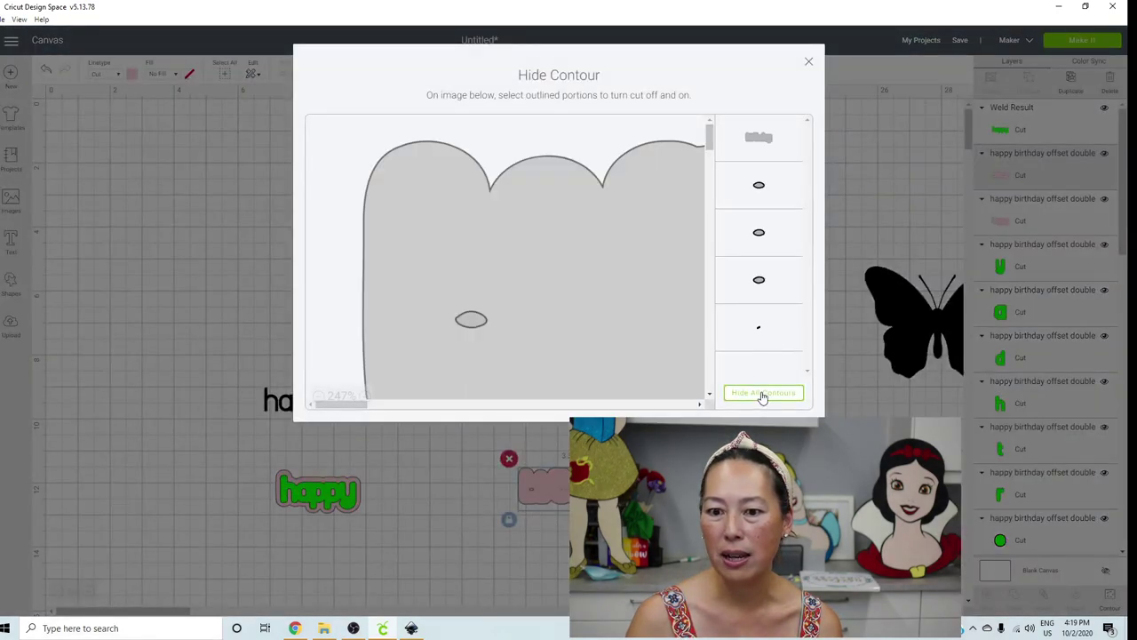
click(809, 63)
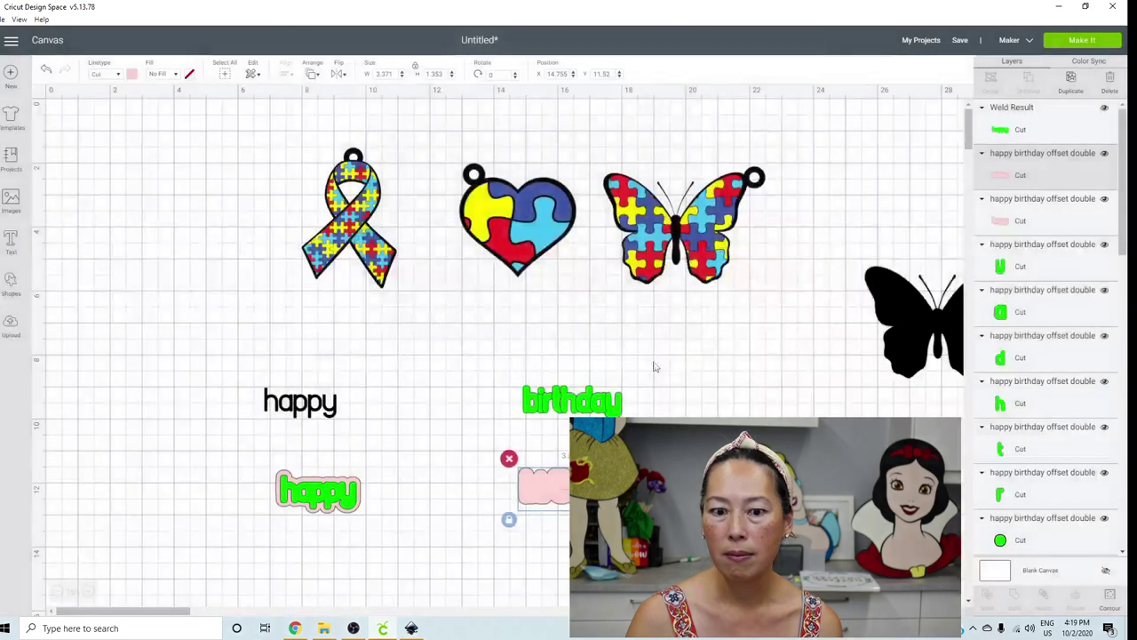
Select the green offset letters of "birthday" together, including the dot of the "i".
click(1033, 267)
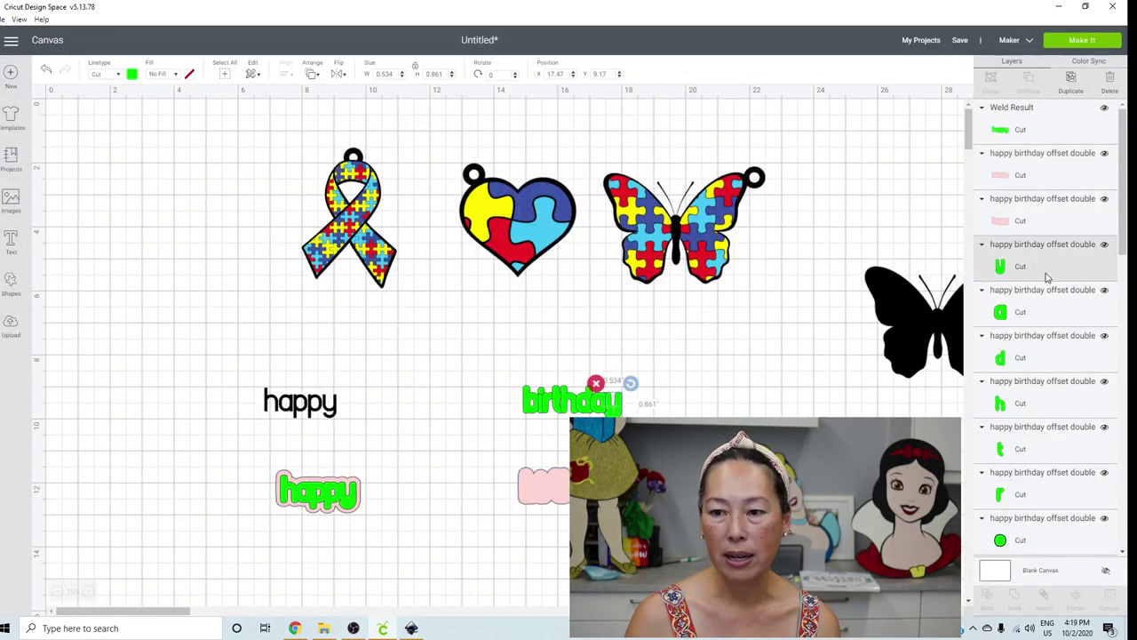
shift+click(1038, 311)
shift+click(1035, 363)
shift+click(1033, 404)
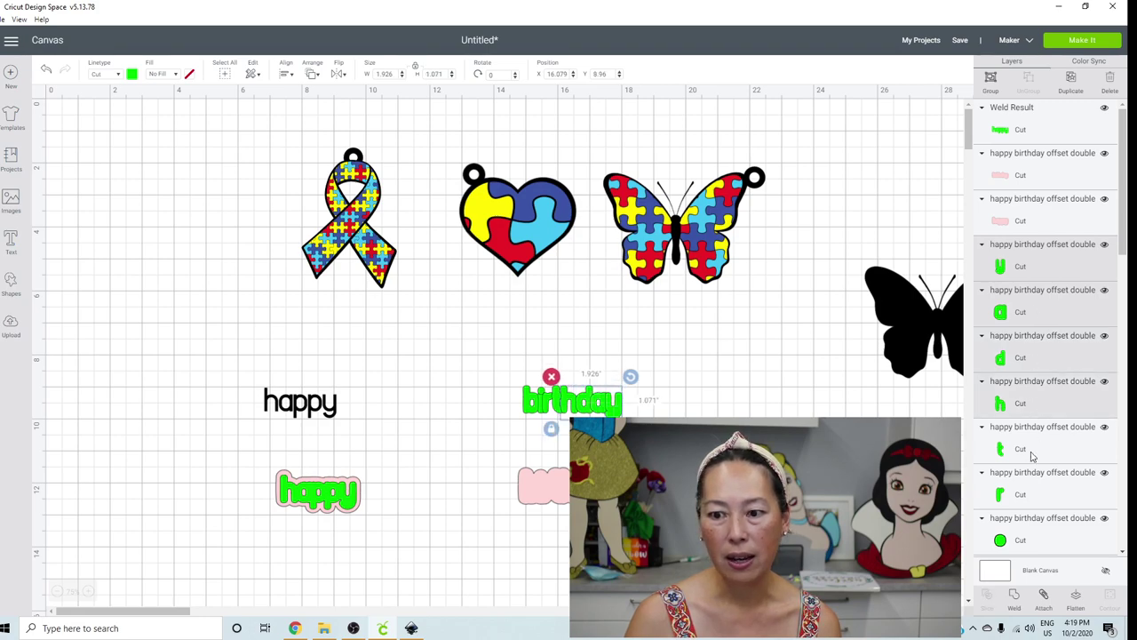
shift+click(1034, 458)
shift+click(1026, 496)
shift+click(1031, 539)
scroll(1030, 416, down, 2)
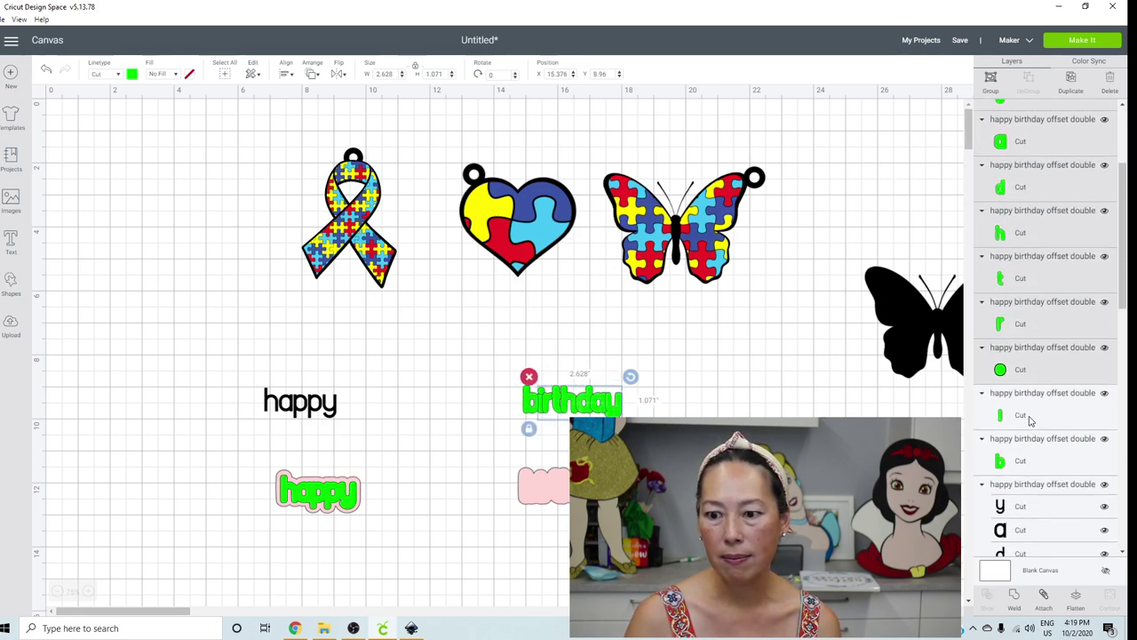